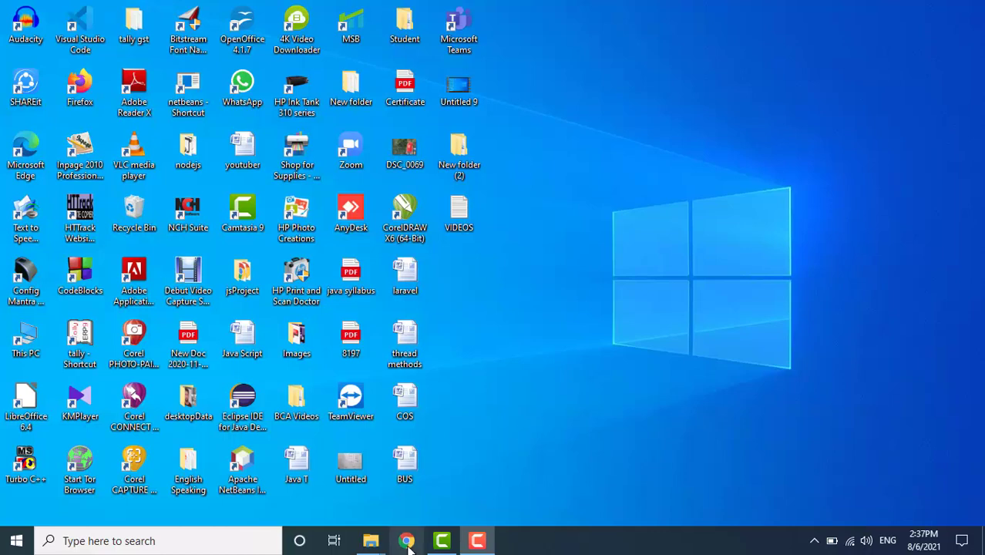
- Launch Chrome and open Google Drive from the Google apps grid on the New Tab page
left_click(404, 540)
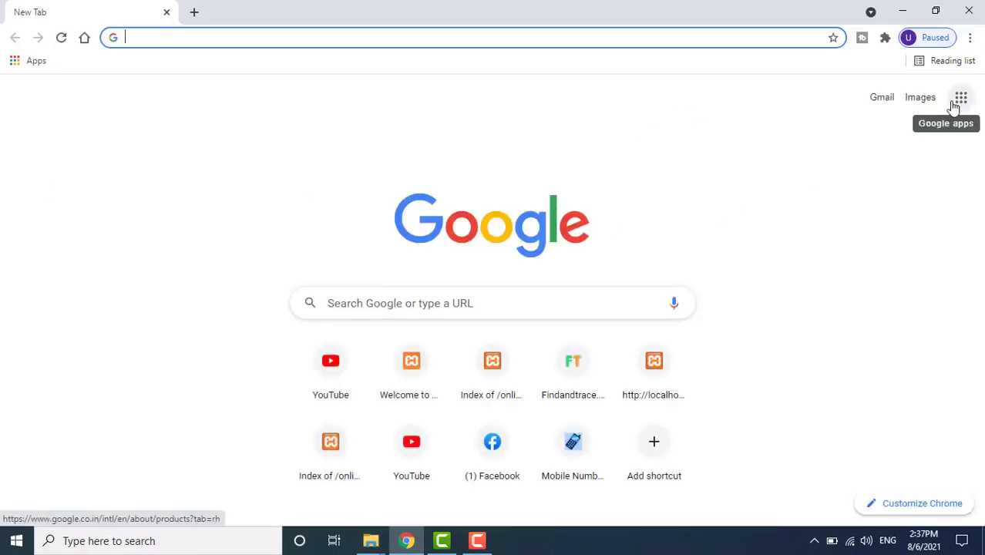
left_click(961, 100)
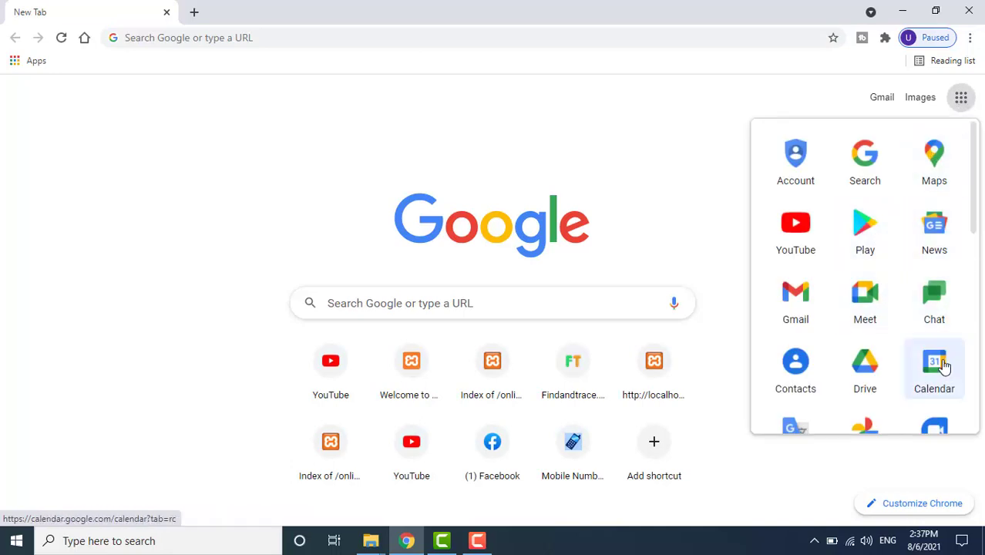
left_click(865, 370)
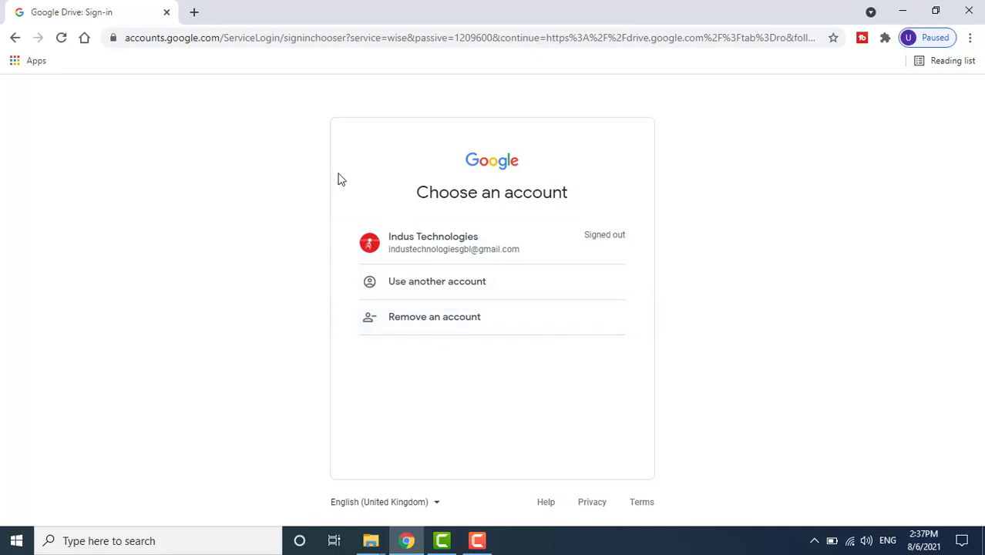
- Sign in to Drive with the saved account and its password, then show the Windows desktop
left_click(387, 241)
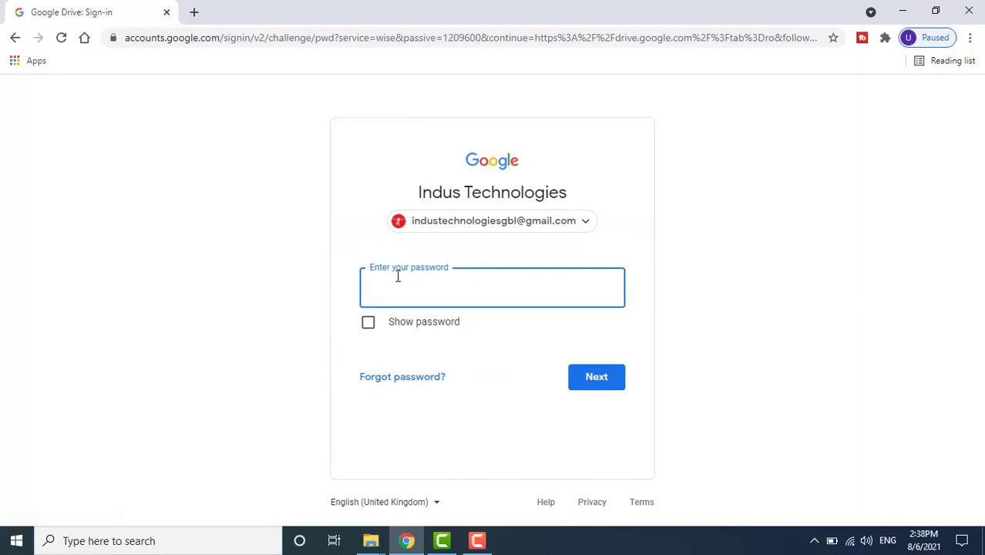
type("••••••••••••")
key("Return")
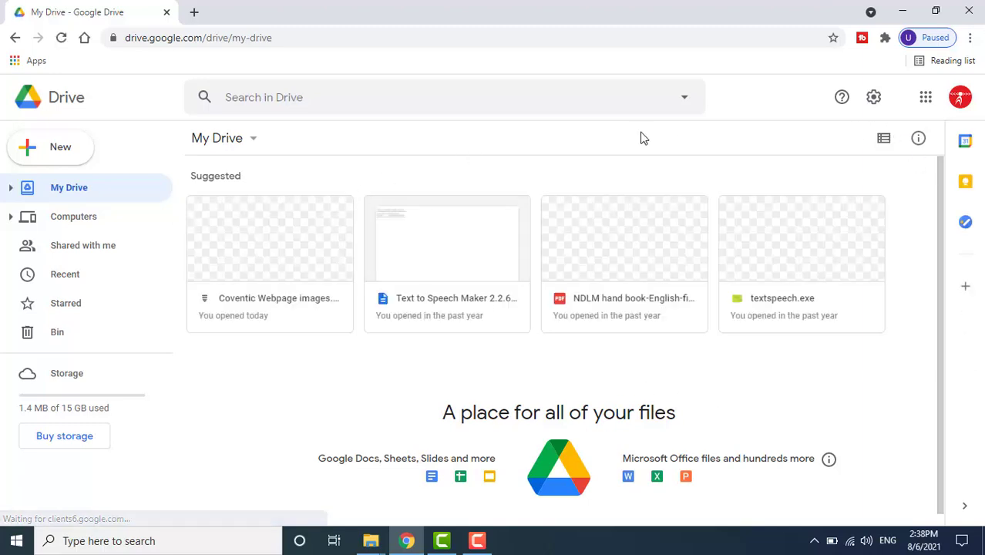
left_click(39, 153)
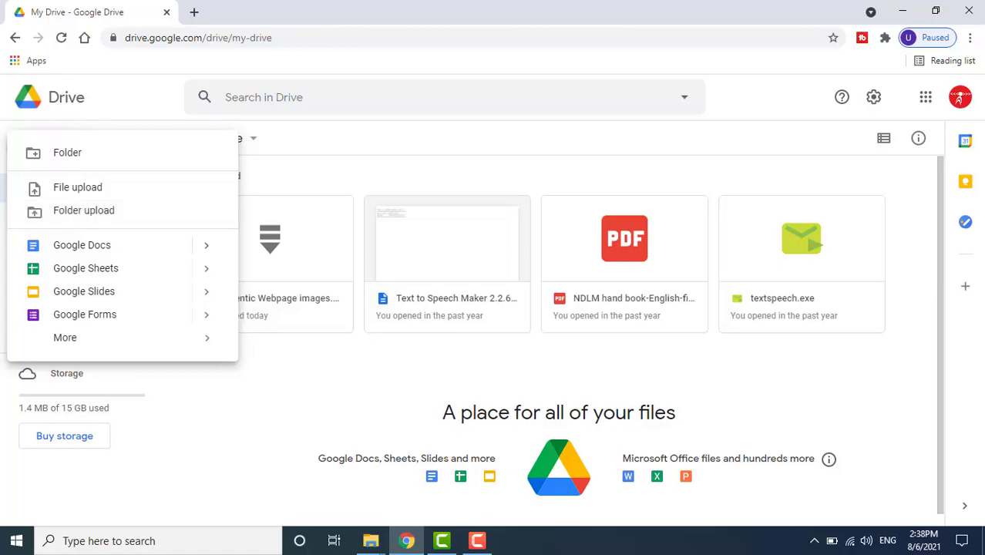
key("super+d")
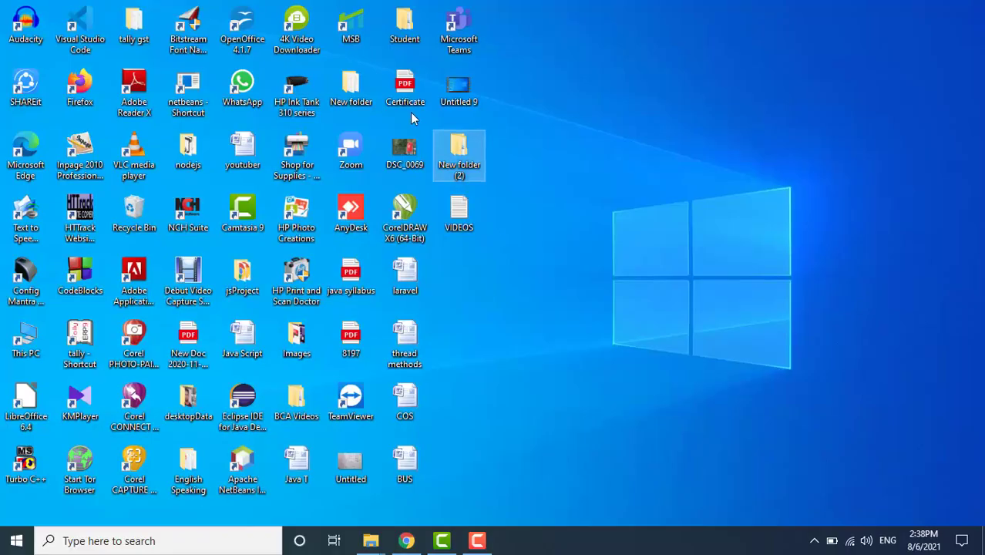
- Rename the Coventic Webpage images folder in New folder (2) to IMAGES
double_click(459, 148)
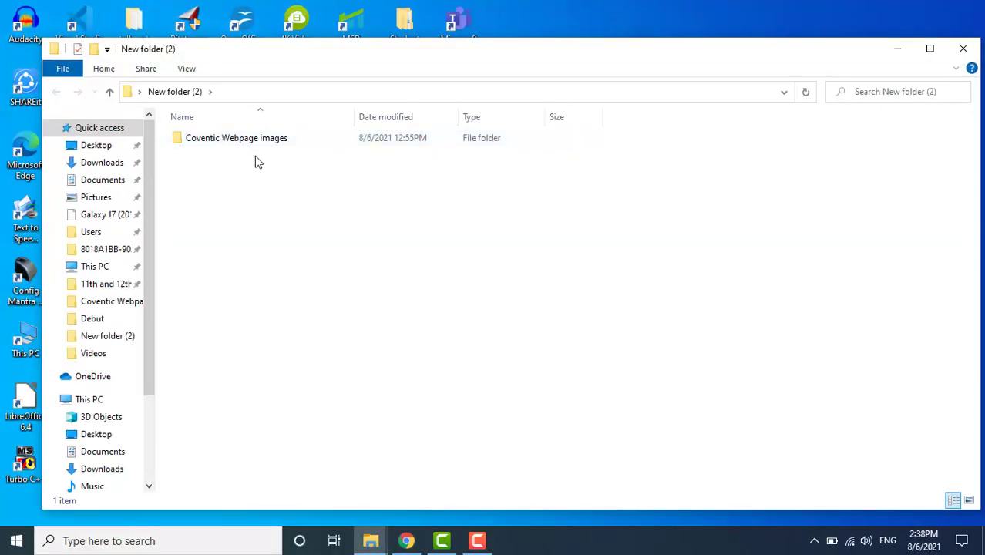
double_click(297, 143)
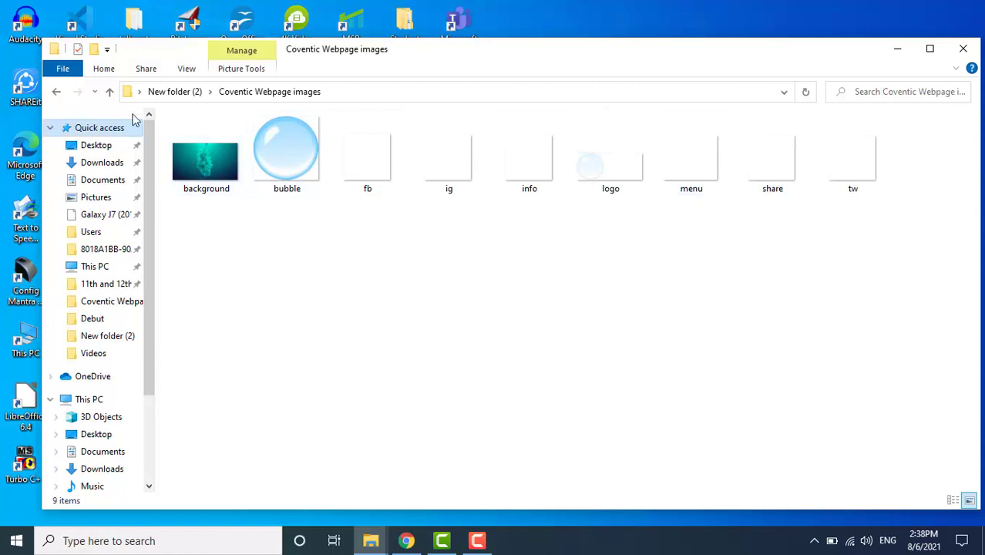
left_click(110, 92)
left_click(297, 138)
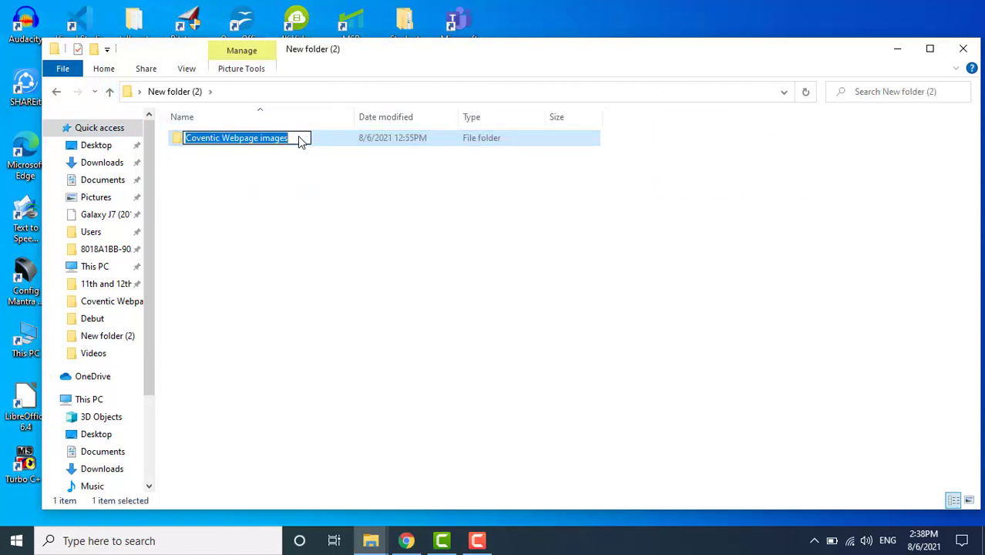
key("BackSpace")
type("IMAGES")
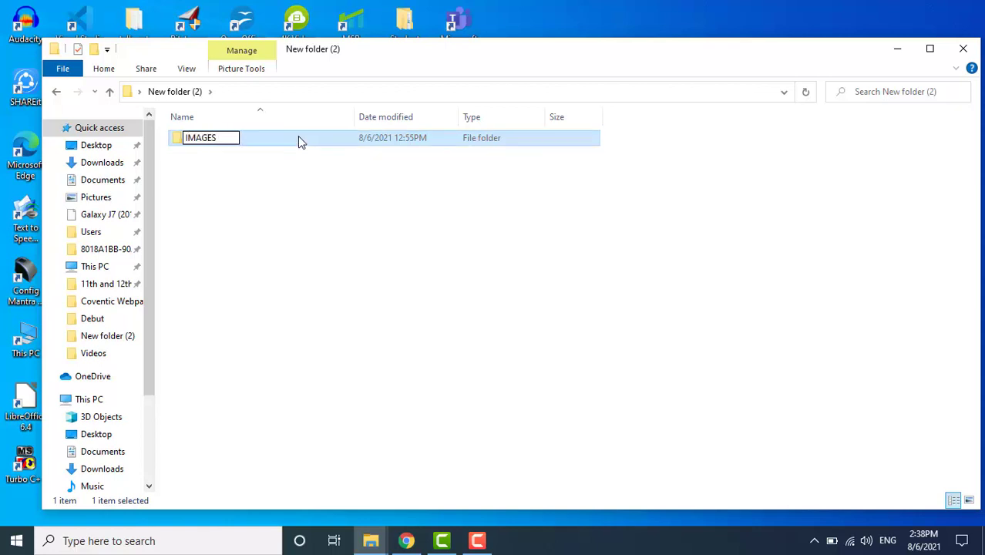
left_click(143, 155)
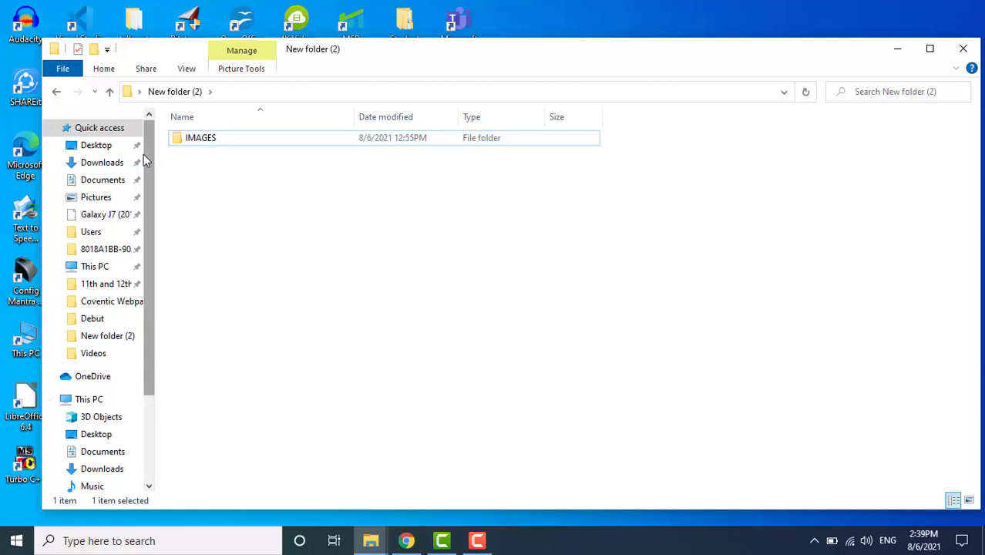
- Check the nine images inside IMAGES, then close File Explorer
double_click(299, 138)
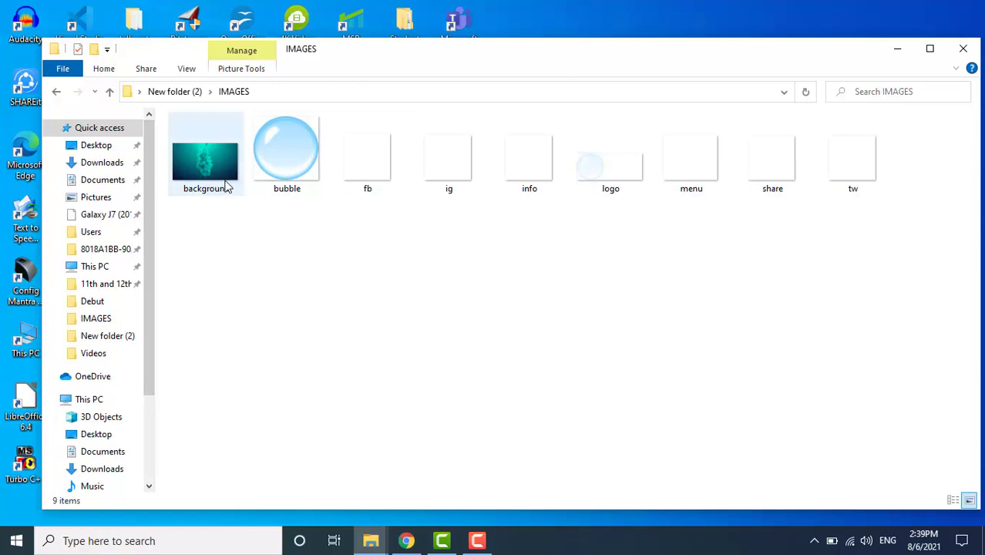
mouse_move(227, 187)
left_click(966, 49)
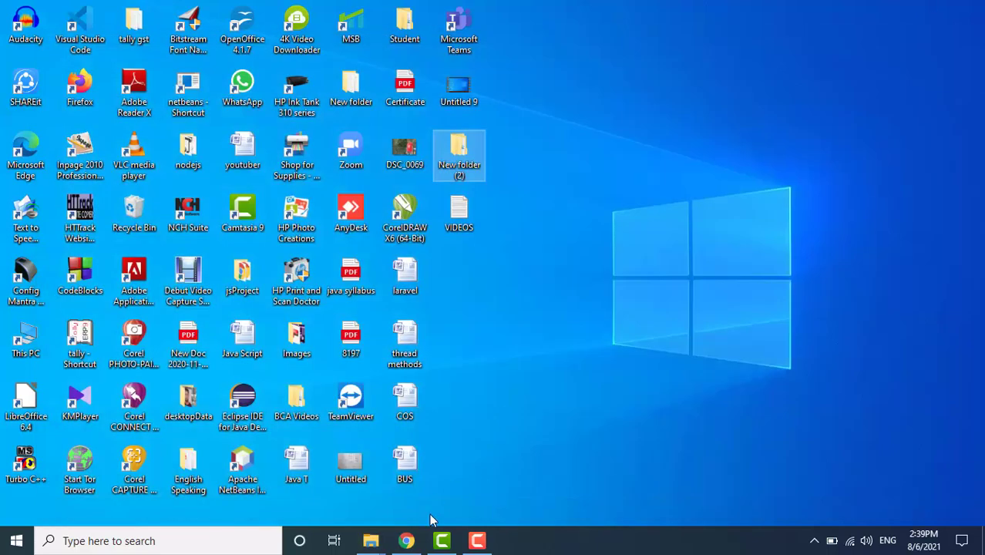
- Return to Chrome and upload background.png from the IMAGES folder as a single file
left_click(417, 542)
left_click(44, 149)
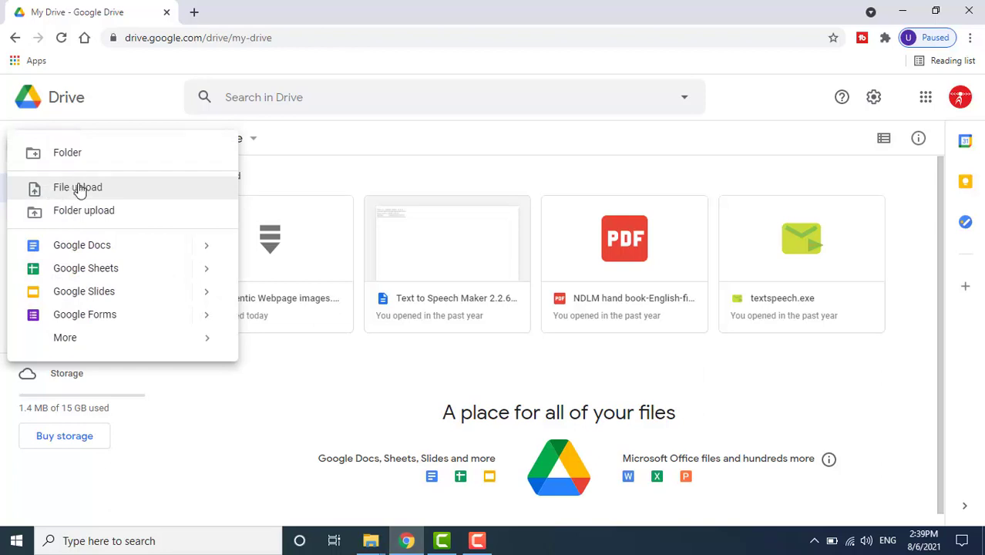
left_click(79, 190)
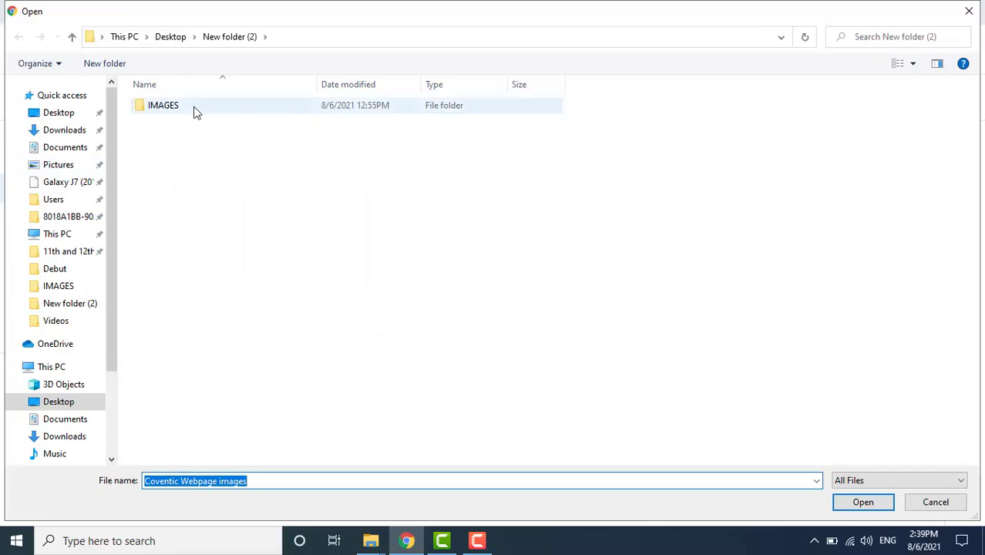
double_click(194, 110)
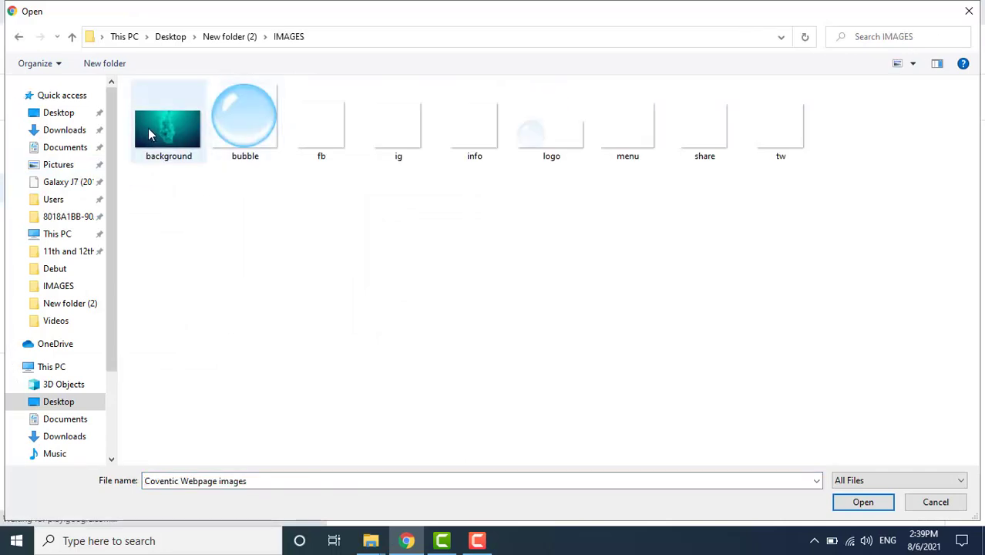
double_click(154, 131)
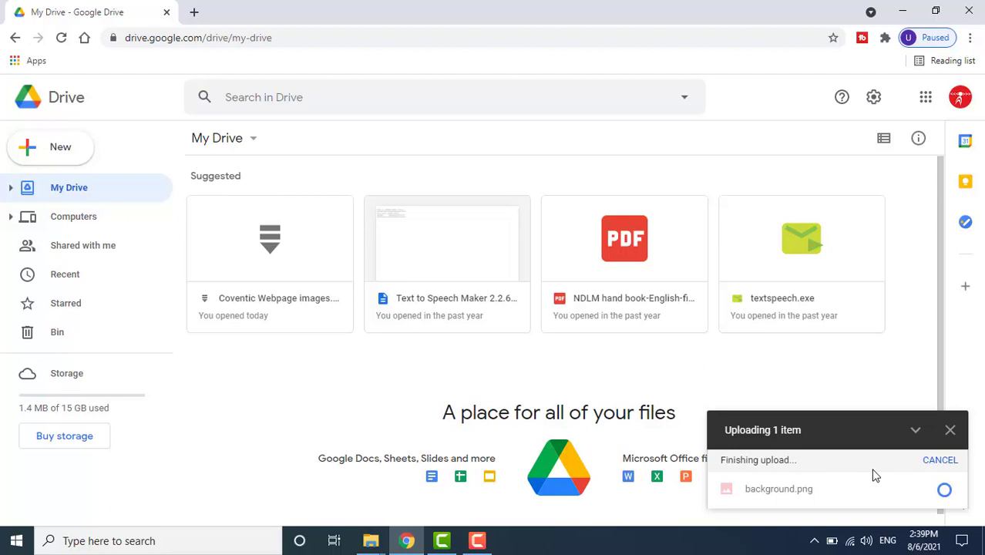
- Copy the share link for the uploaded background.png and close the sharing dialog
scroll(449, 367, "down", 1)
left_click(270, 404)
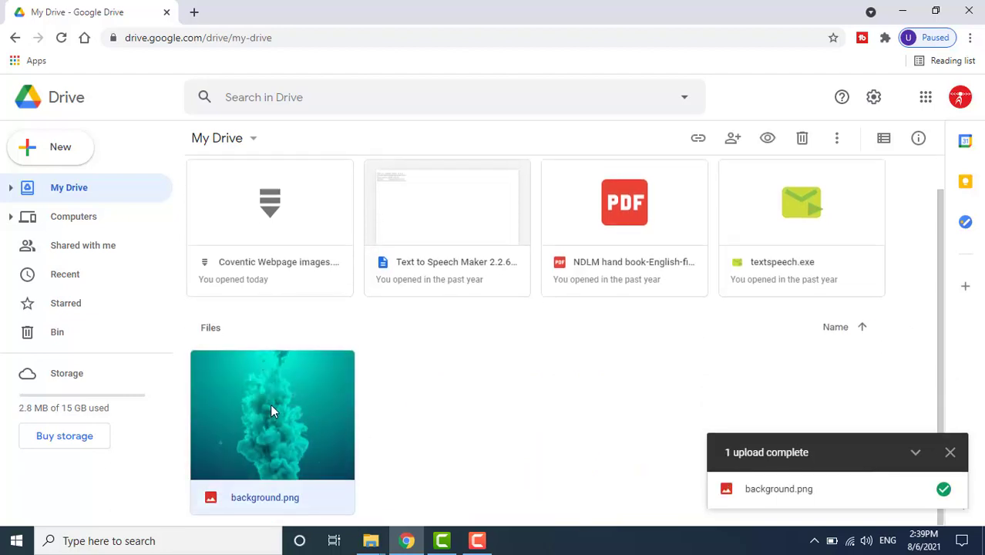
right_click(271, 404)
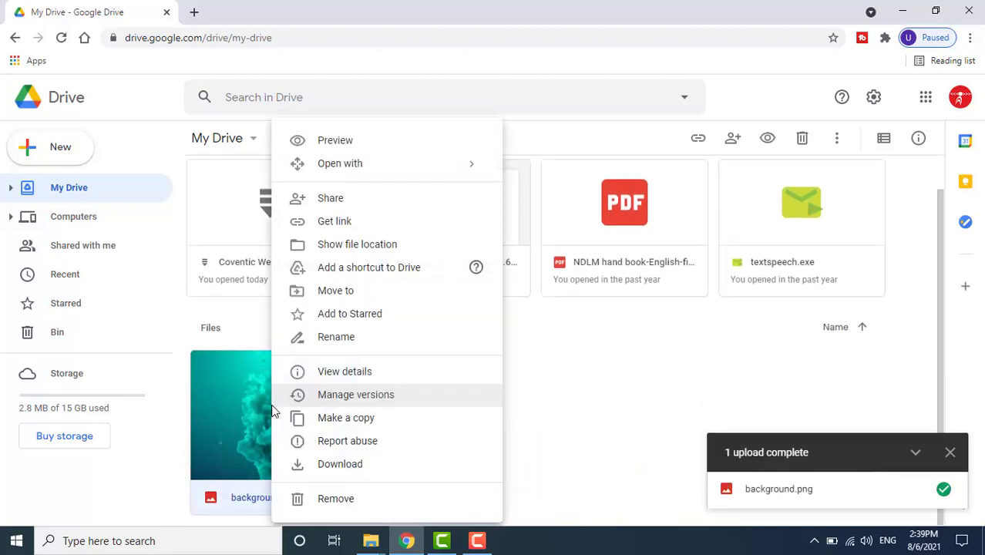
left_click(316, 200)
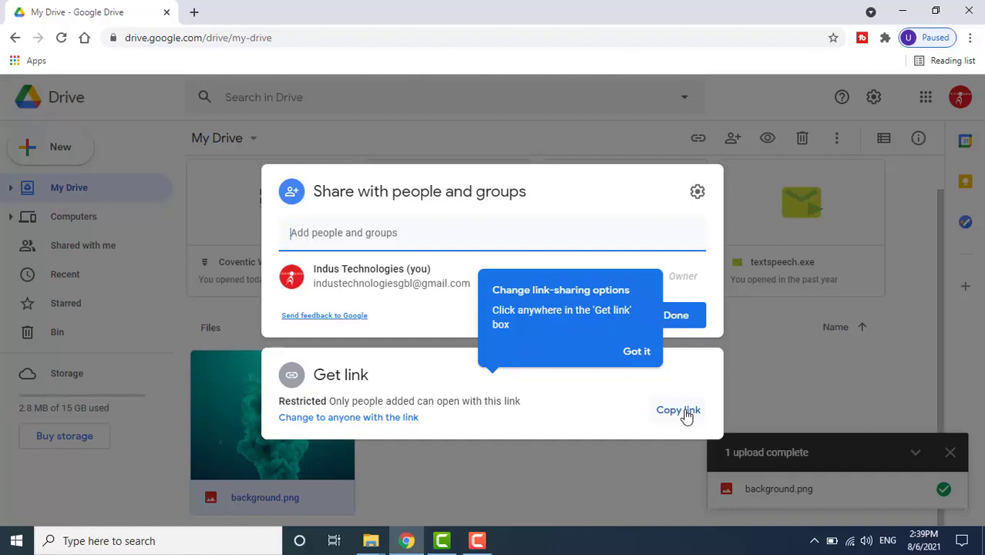
left_click(686, 416)
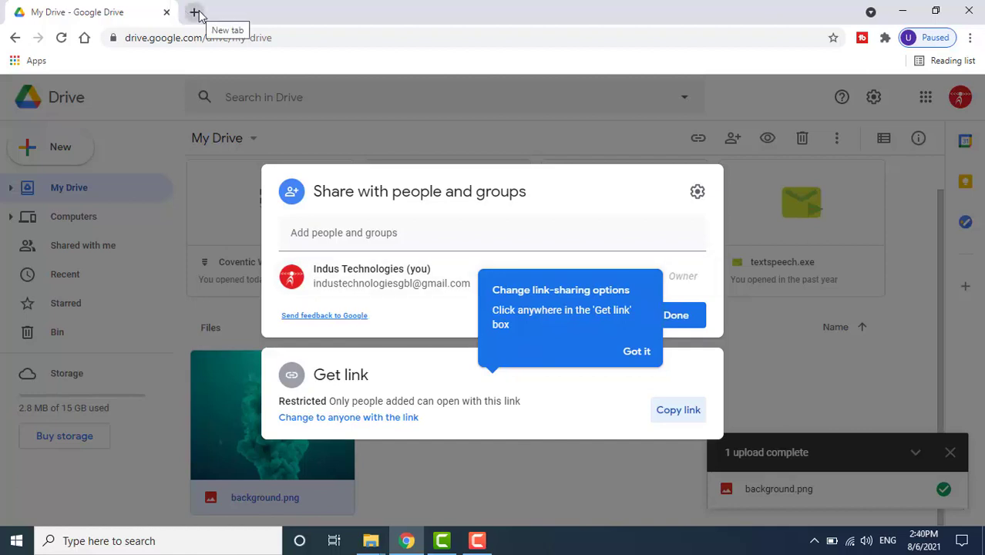
left_click(763, 180)
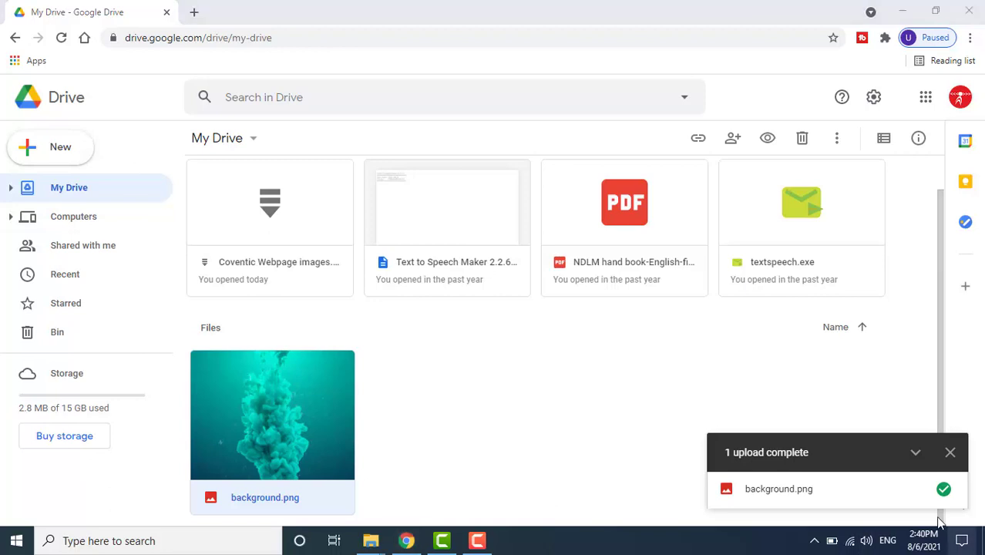
- Open youtube.com in a new tab and go to the Indus Technologies channel page
left_click(194, 11)
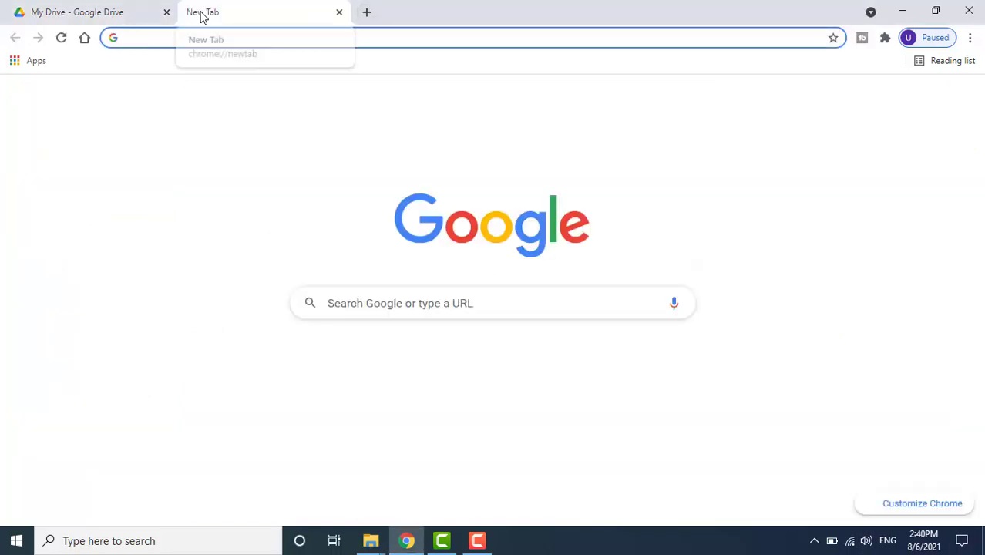
type("YOUTUBE")
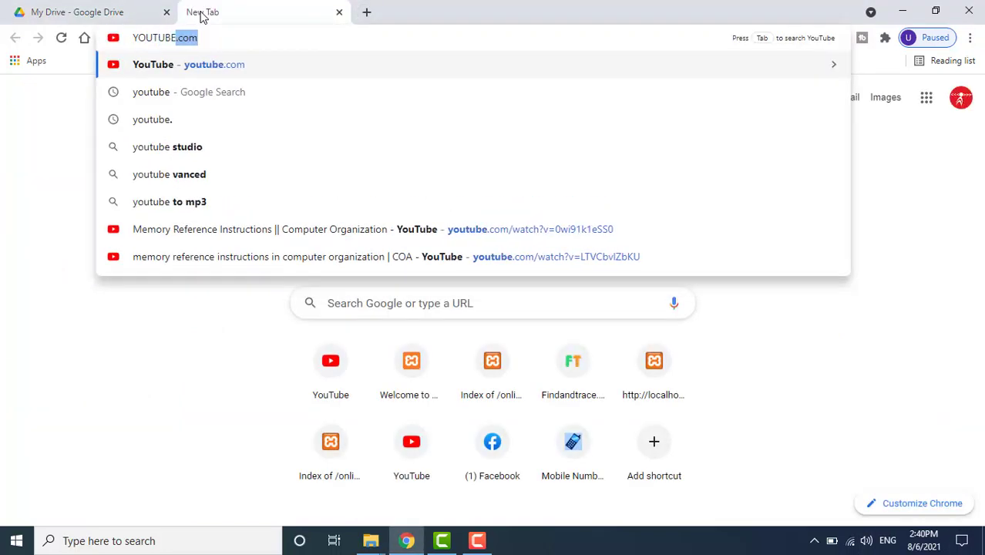
key("Return")
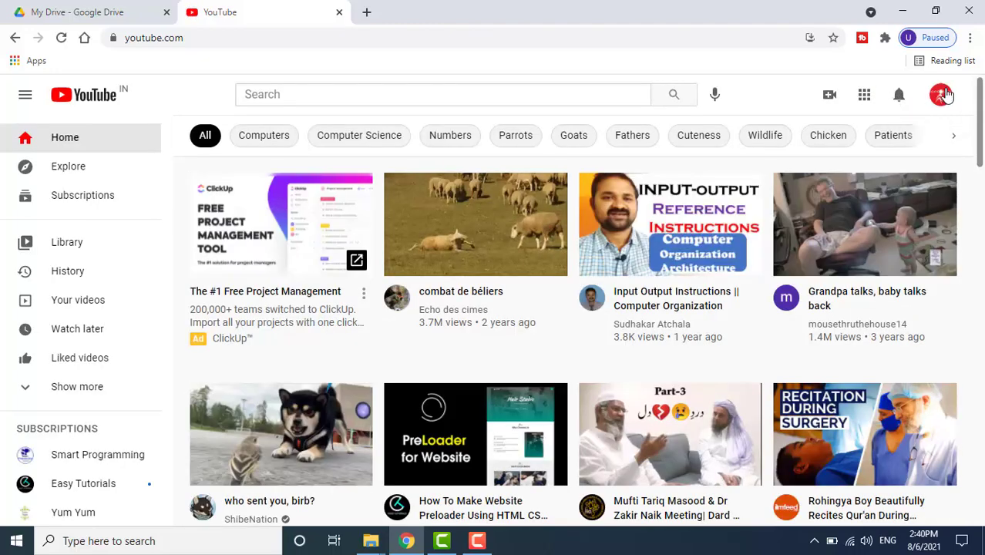
left_click(942, 94)
left_click(757, 161)
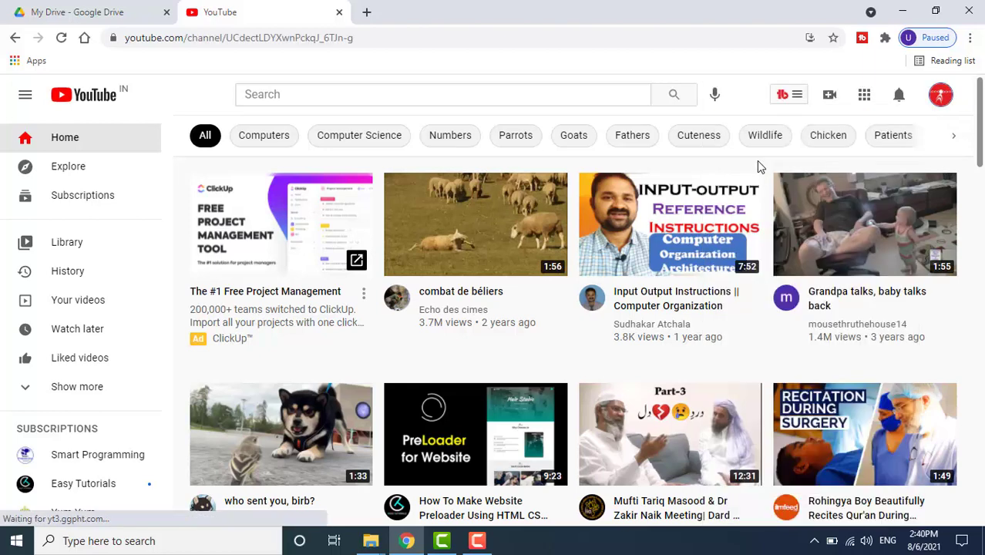
scroll(454, 286, "down", 1)
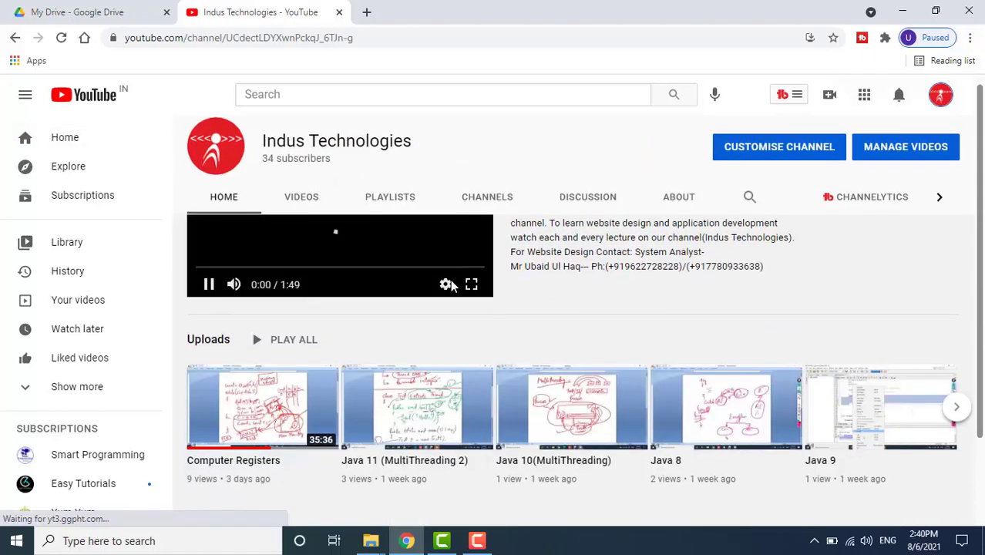
- Open and pause the Computer Registers video, then open its Video details editor
left_click(262, 406)
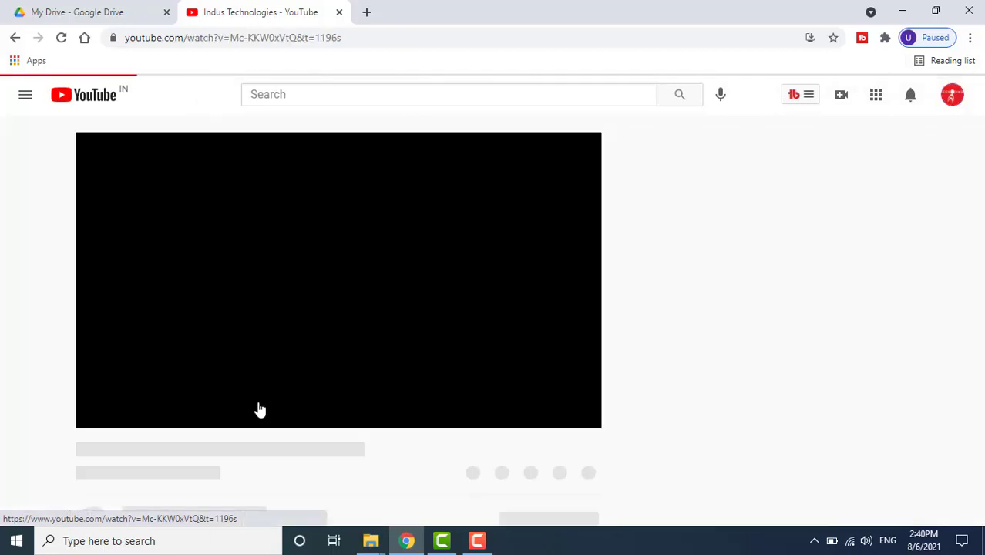
left_click(315, 275)
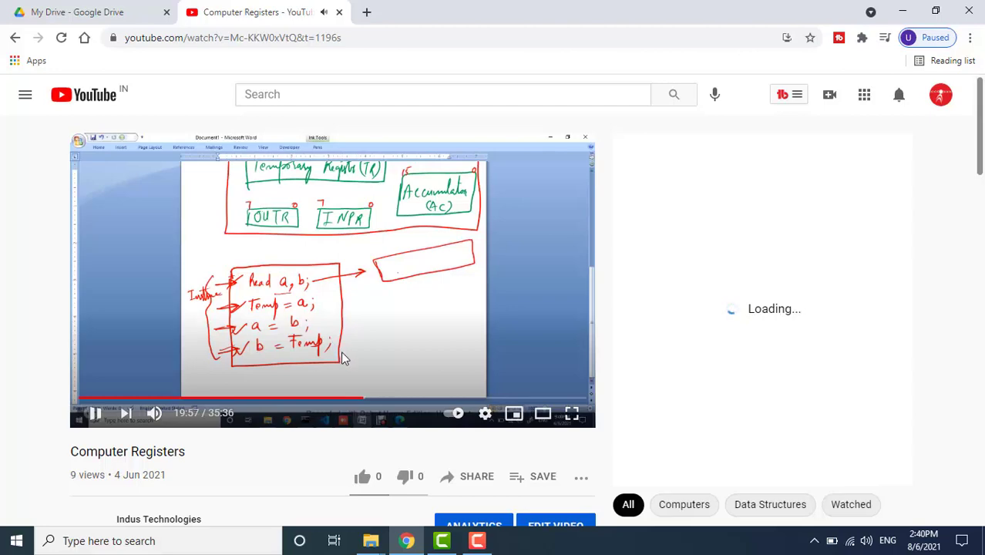
left_click(342, 343)
scroll(342, 344, "down", 3)
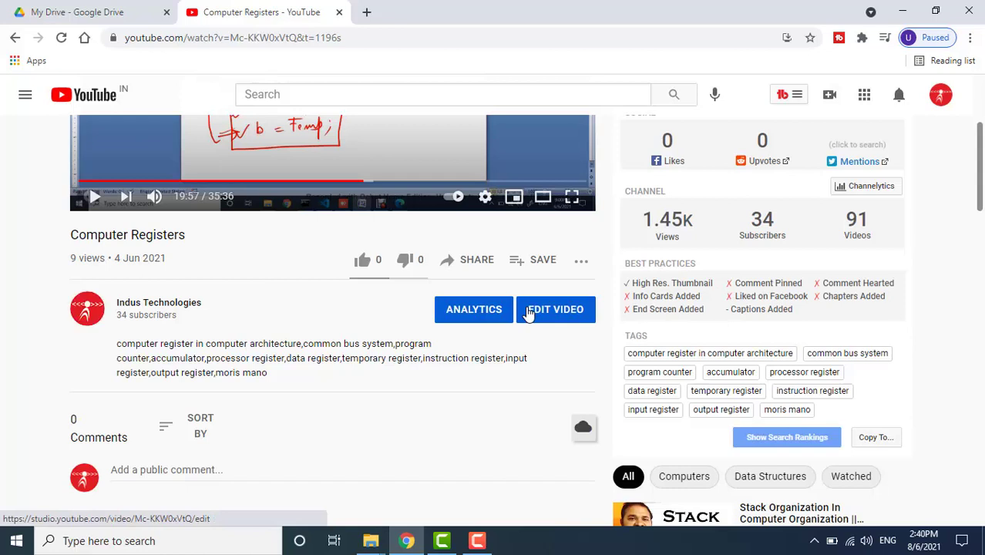
left_click(529, 312)
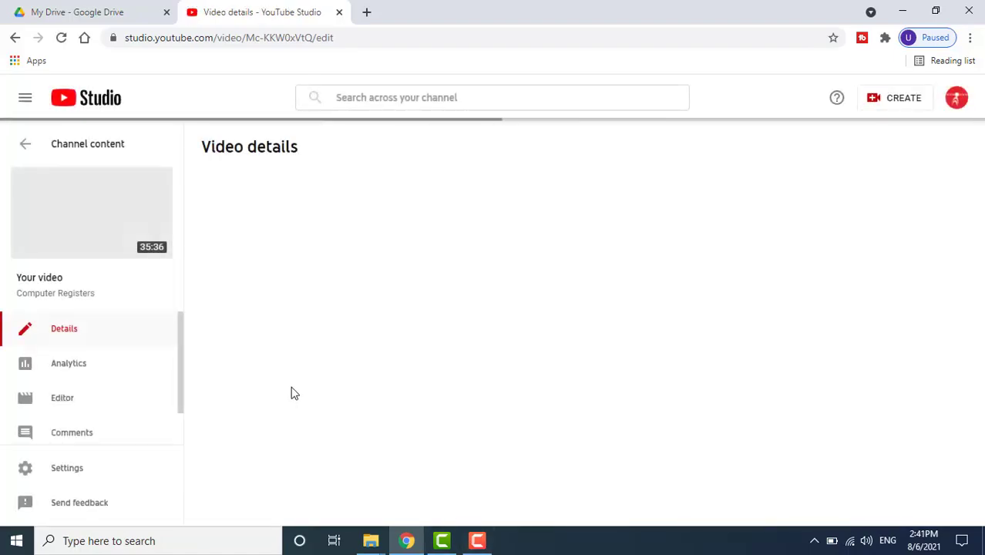
scroll(291, 391, "down", 4)
- Paste the Drive link two lines below the Computer Registers description and save it
scroll(376, 264, "up", 4)
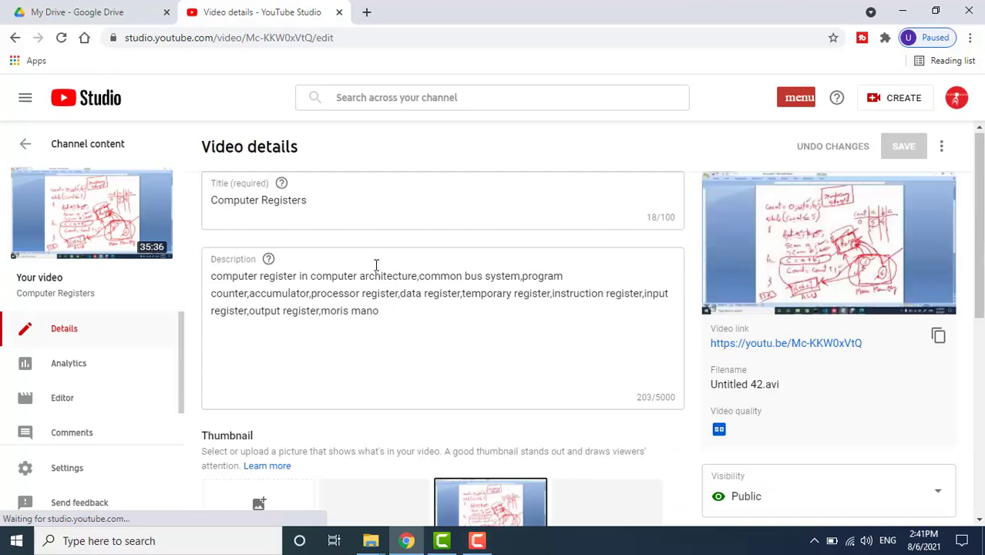
left_click(389, 317)
key("Return")
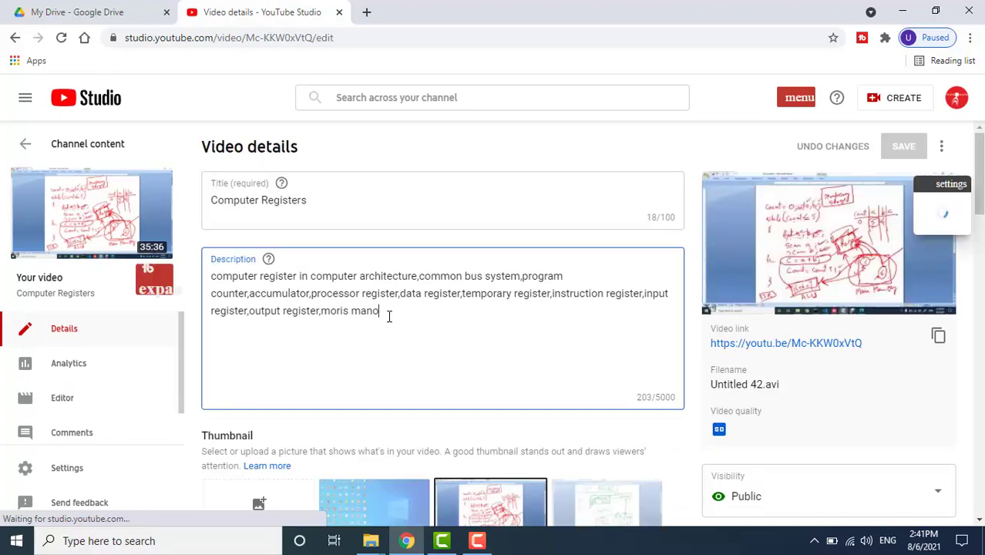
key("Return")
key("ctrl+v")
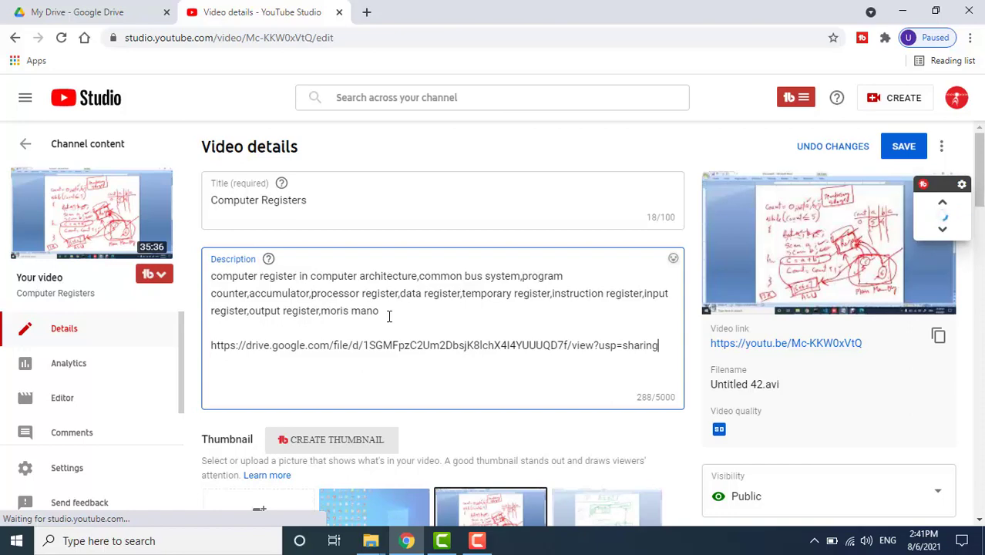
left_click(894, 145)
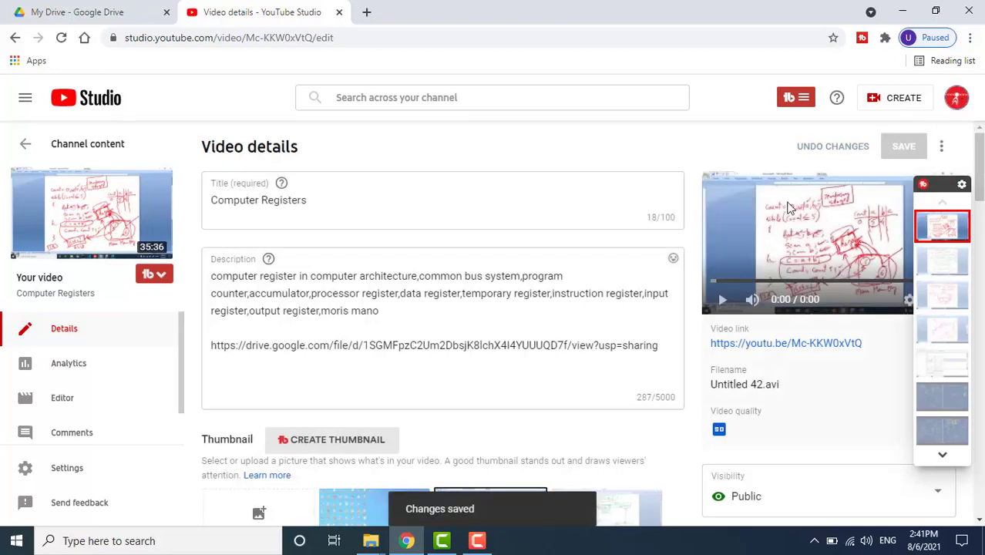
left_click(955, 105)
- Reopen Computer Registers from your channel and confirm the description's Drive link opens background.png, then close that tab
left_click(781, 188)
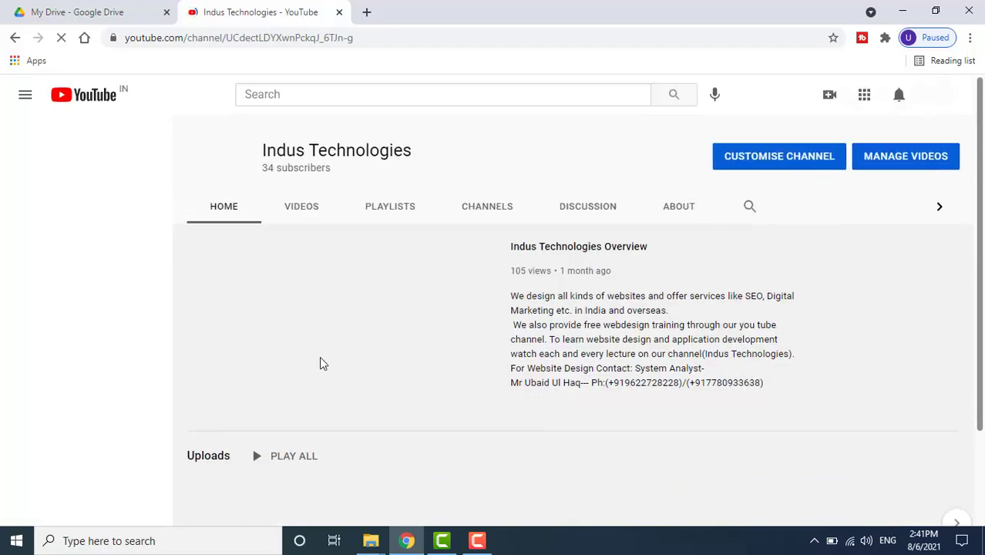
scroll(290, 395, "down", 2)
left_click(262, 399)
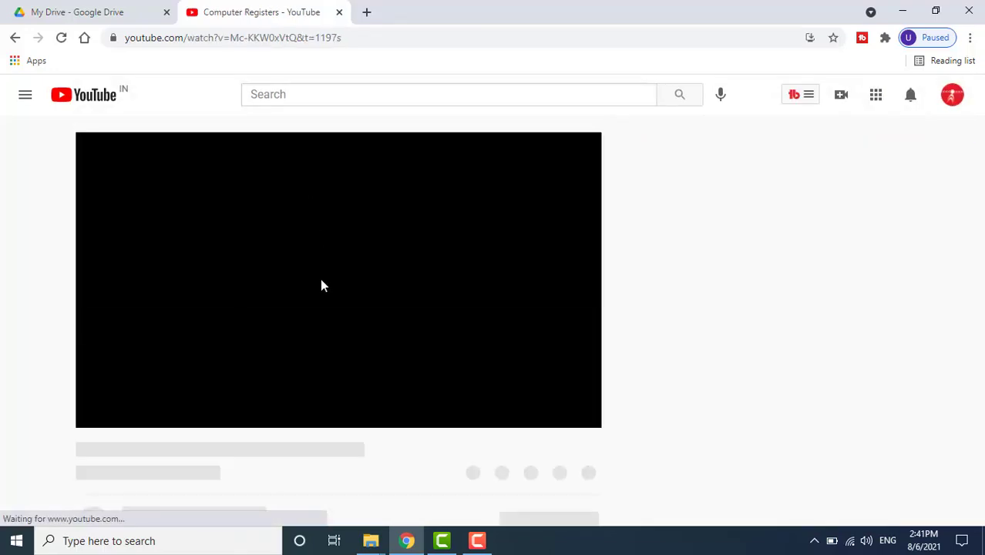
left_click(321, 278)
scroll(300, 285, "down", 5)
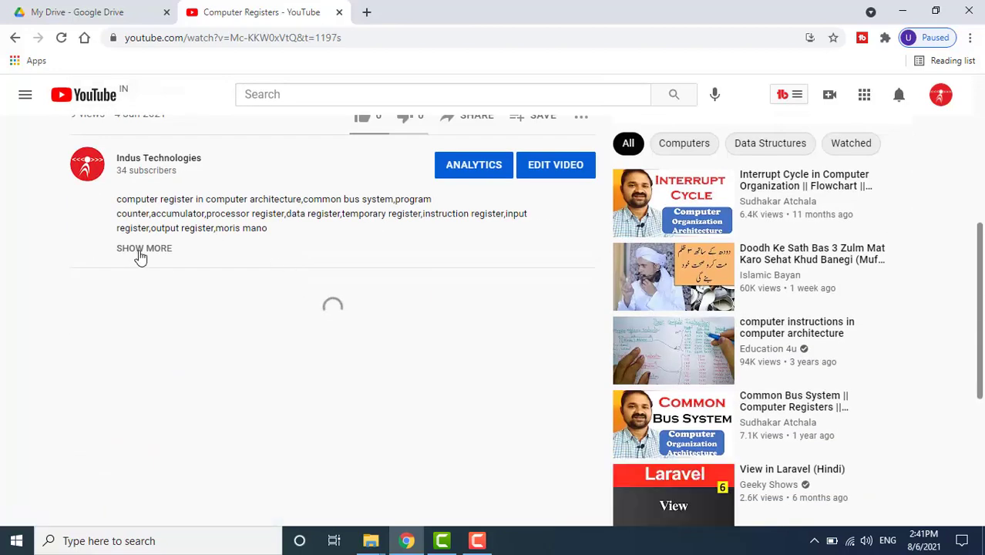
left_click(143, 249)
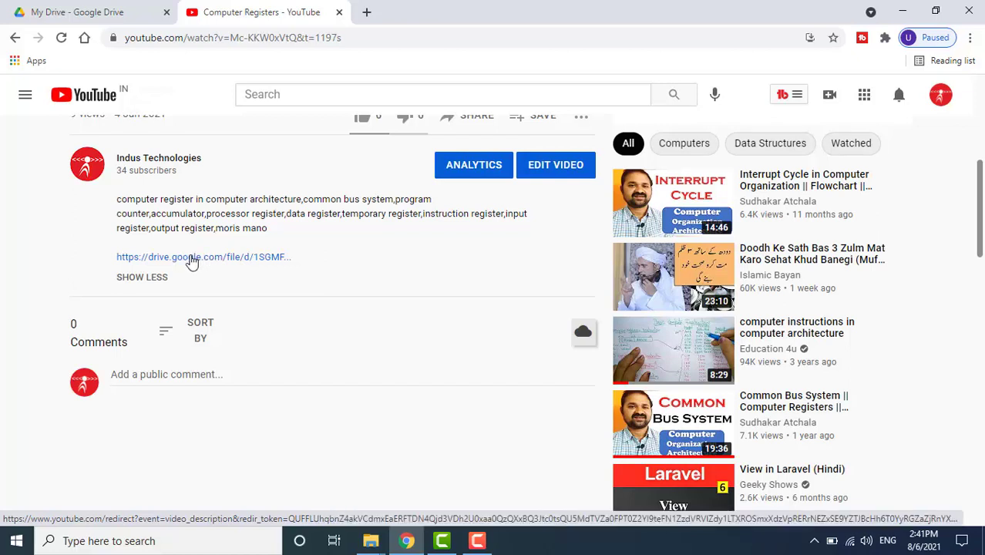
left_click(192, 259)
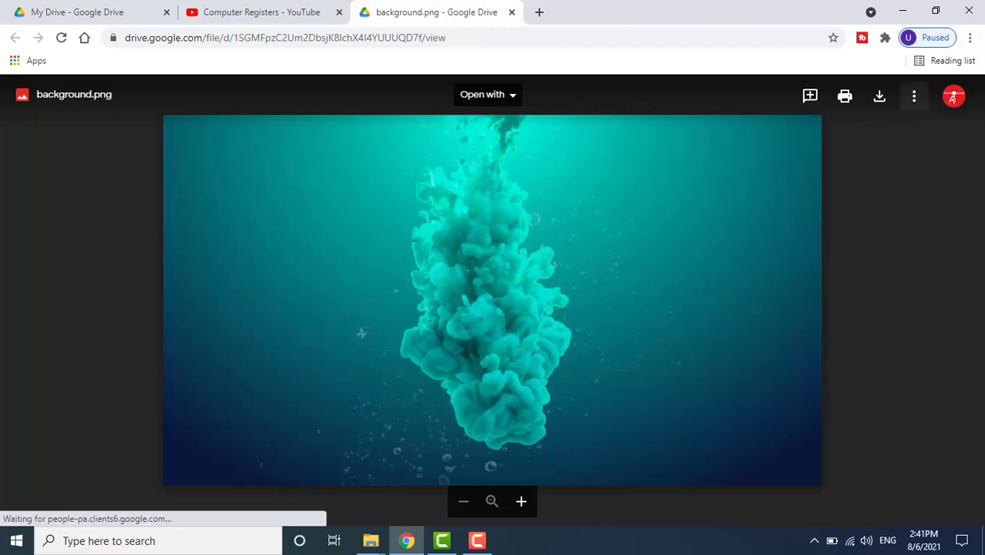
left_click(512, 12)
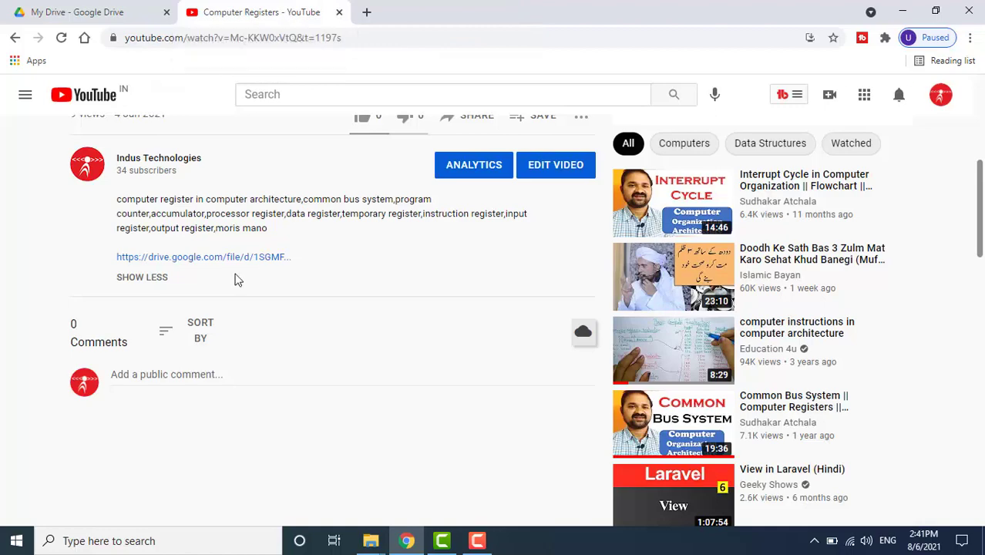
- Close the YouTube tab and start a folder upload in My Drive
left_click(339, 14)
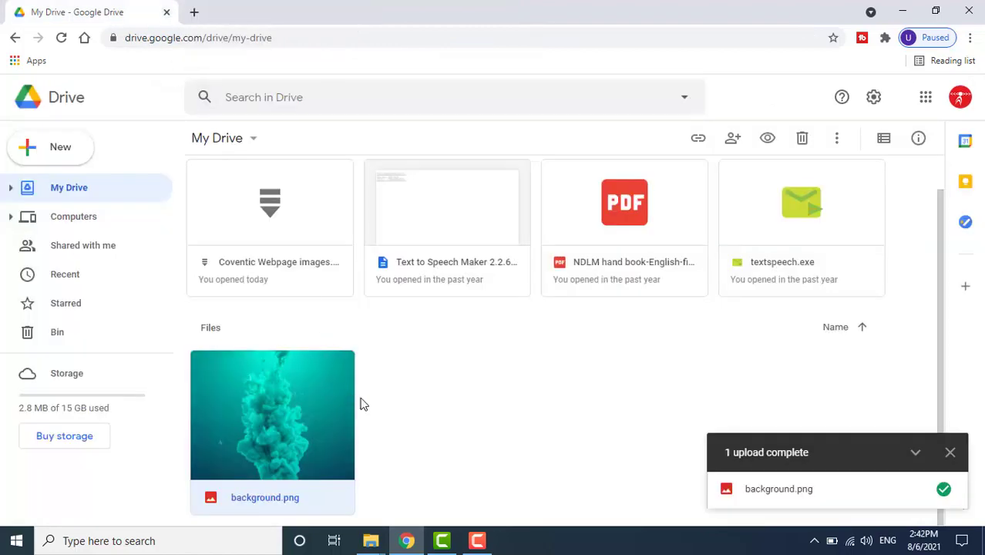
left_click(950, 452)
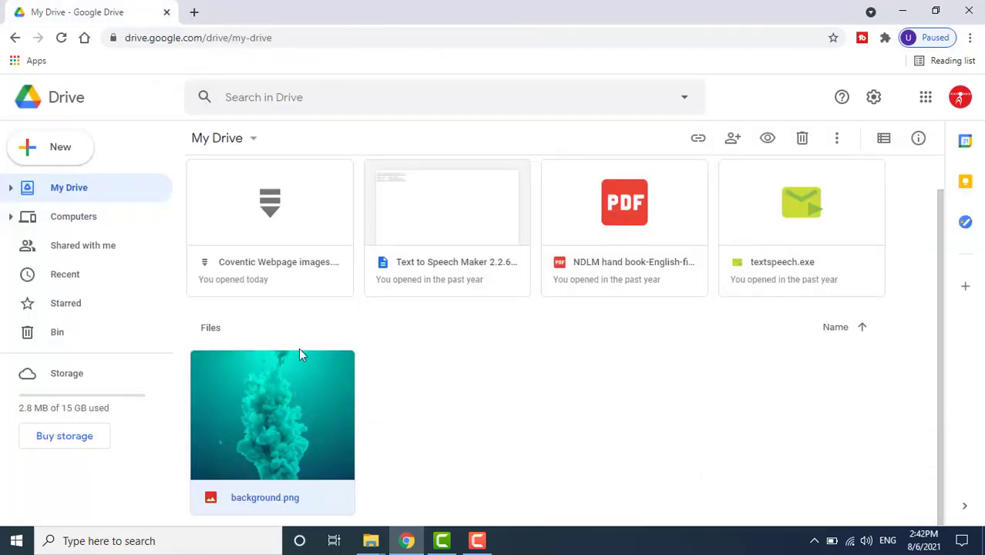
left_click(48, 153)
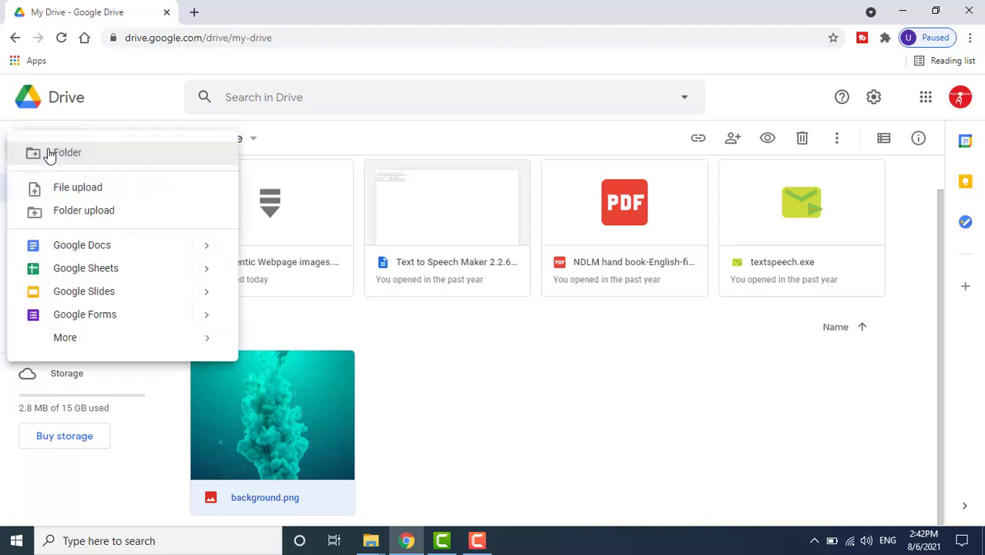
left_click(85, 215)
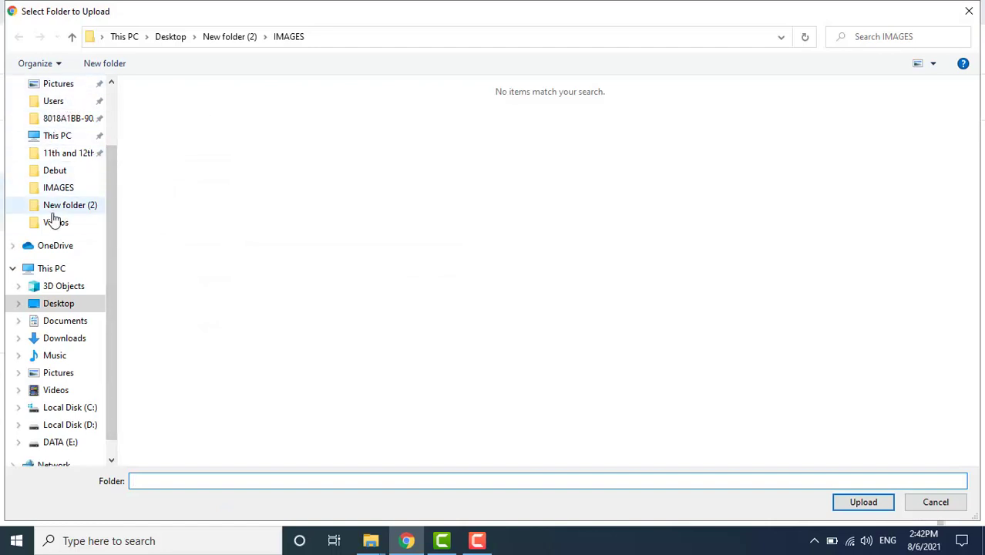
- Upload IMAGES from Desktop > New folder (2), allowing all 10 files
left_click(81, 304)
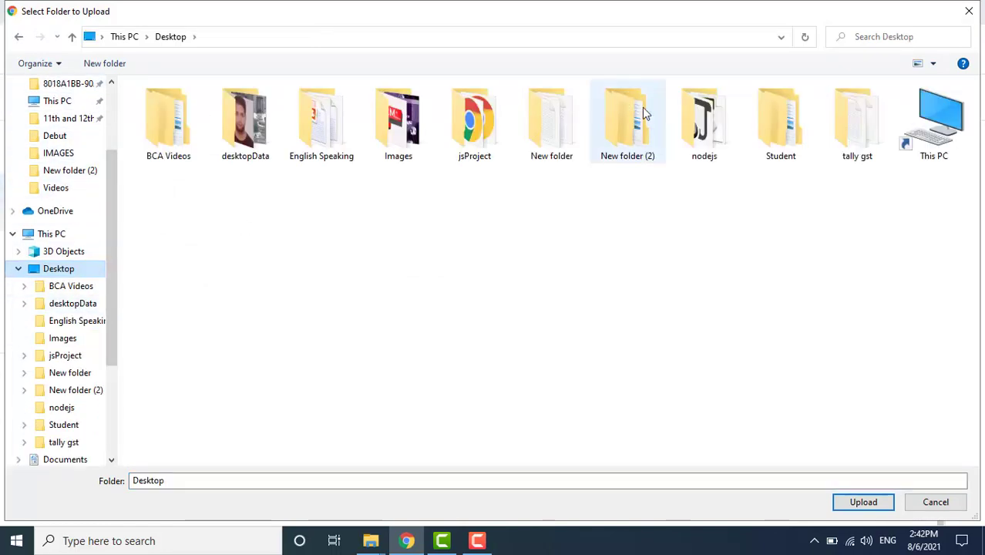
double_click(621, 117)
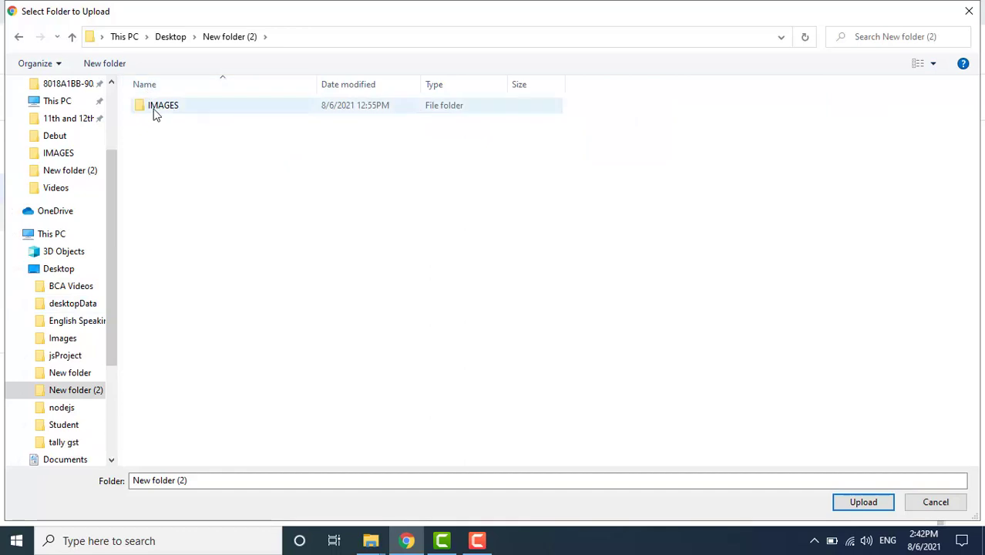
left_click(194, 112)
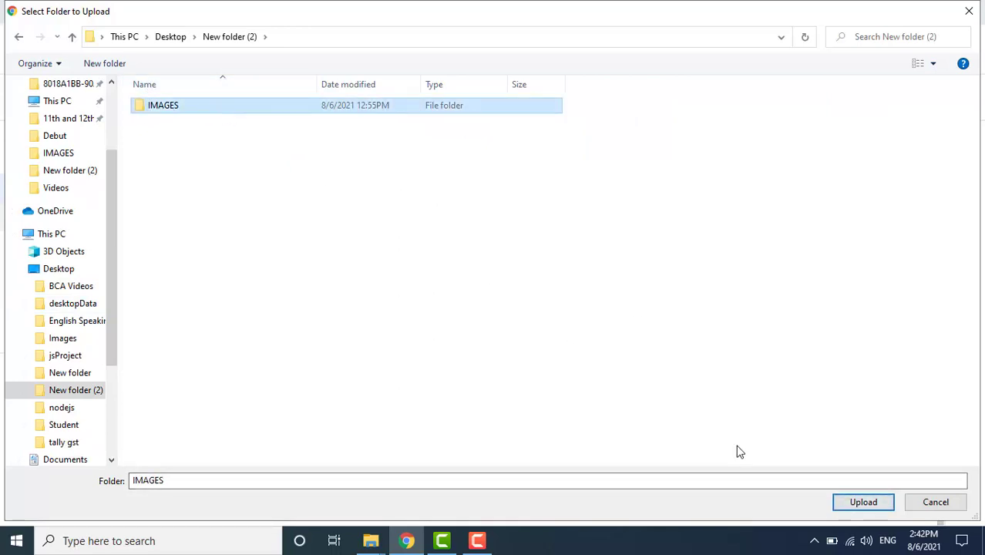
left_click(854, 506)
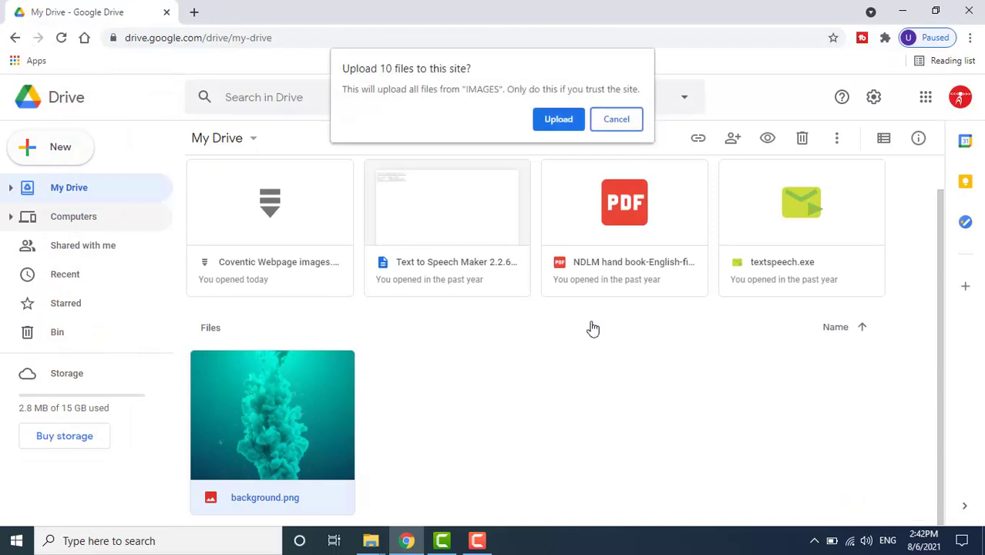
left_click(549, 120)
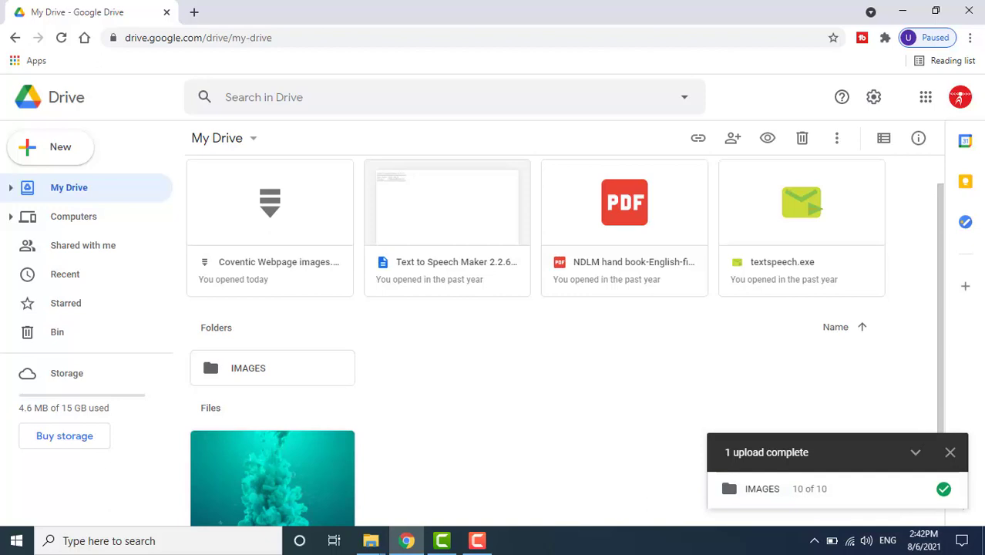
left_click(952, 455)
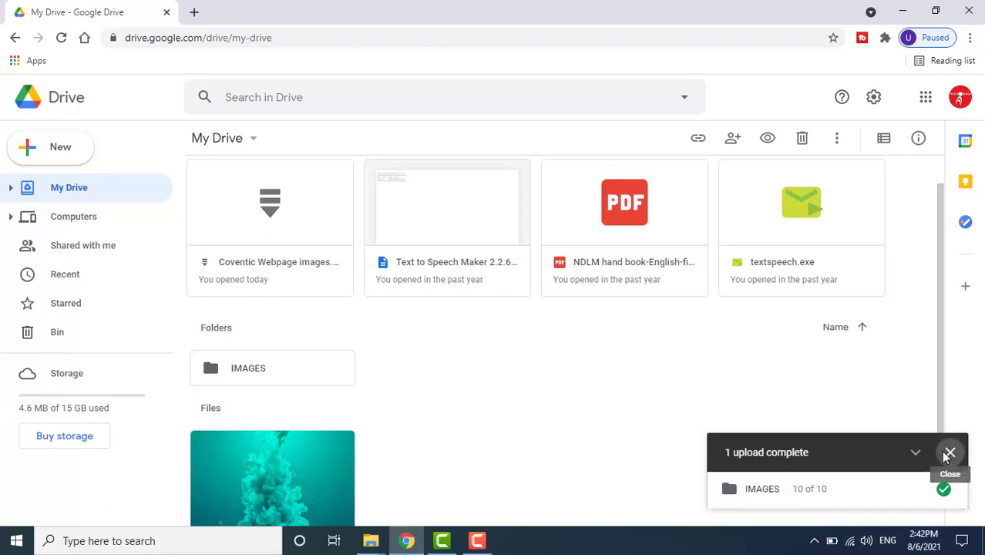
- Copy the restricted share link of the uploaded IMAGES folder via Get link
scroll(334, 363, "down", 1)
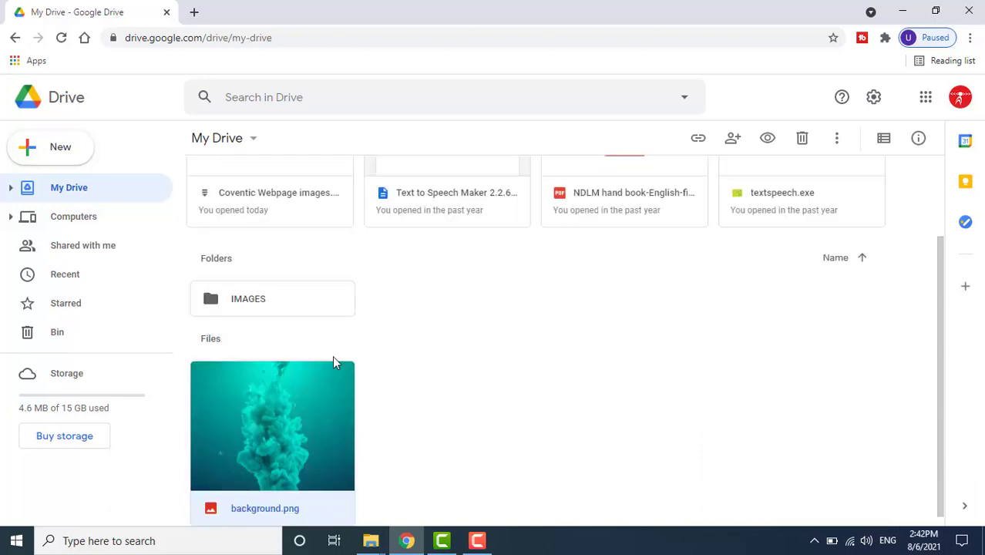
left_click(239, 305)
right_click(266, 302)
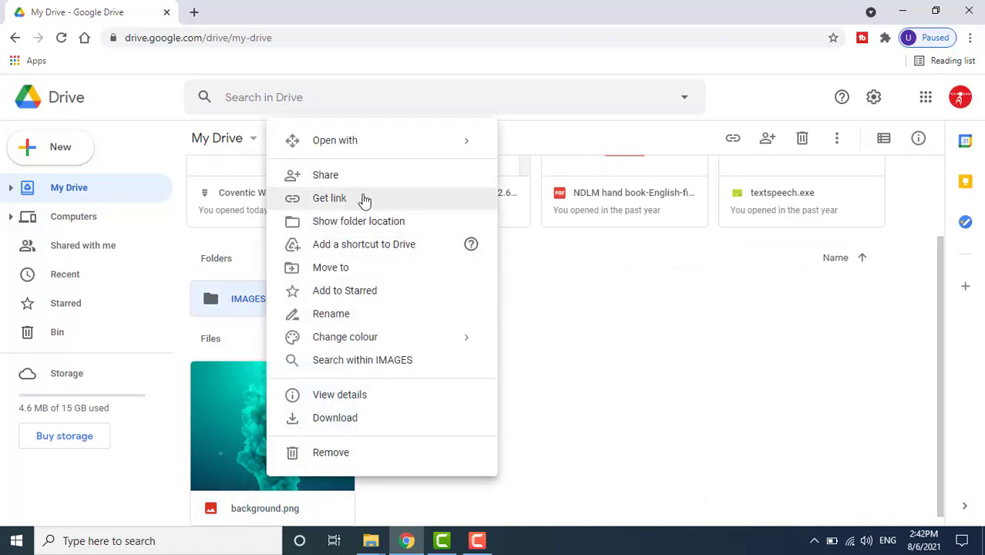
key("Escape")
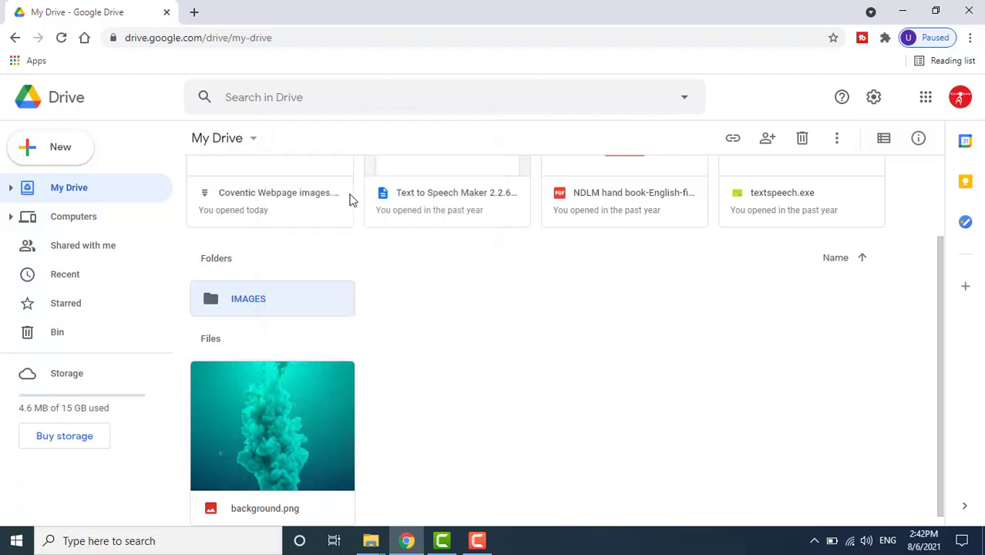
right_click(261, 297)
left_click(297, 246)
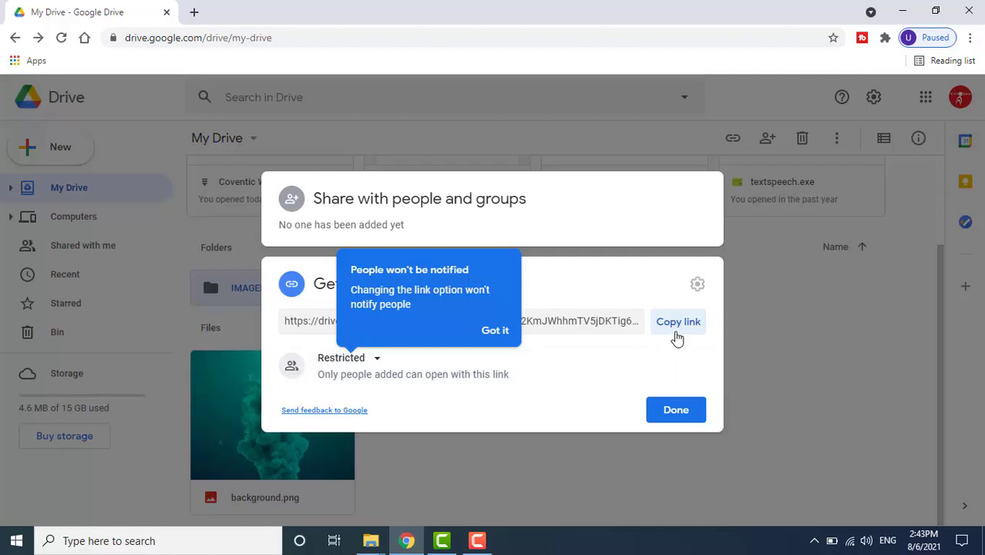
left_click(500, 331)
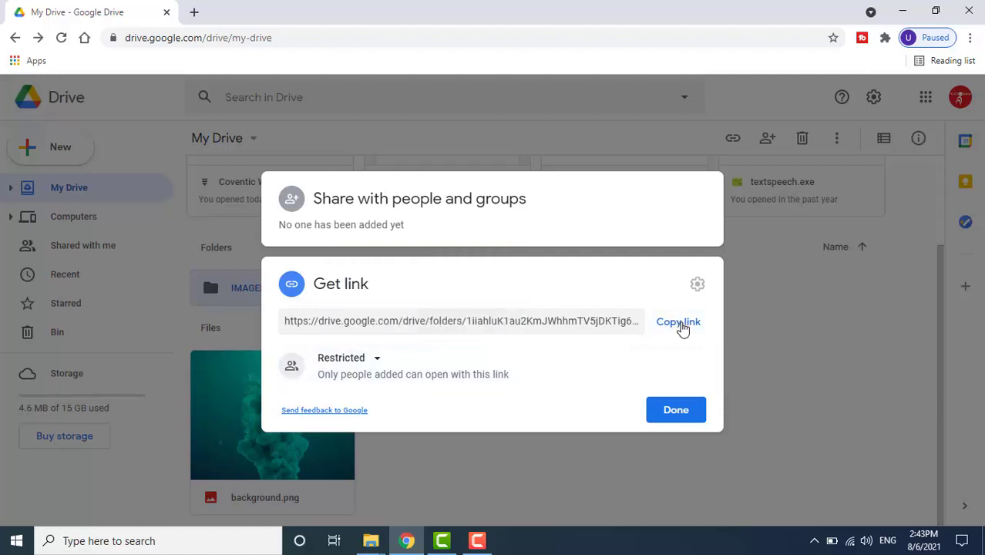
left_click(691, 326)
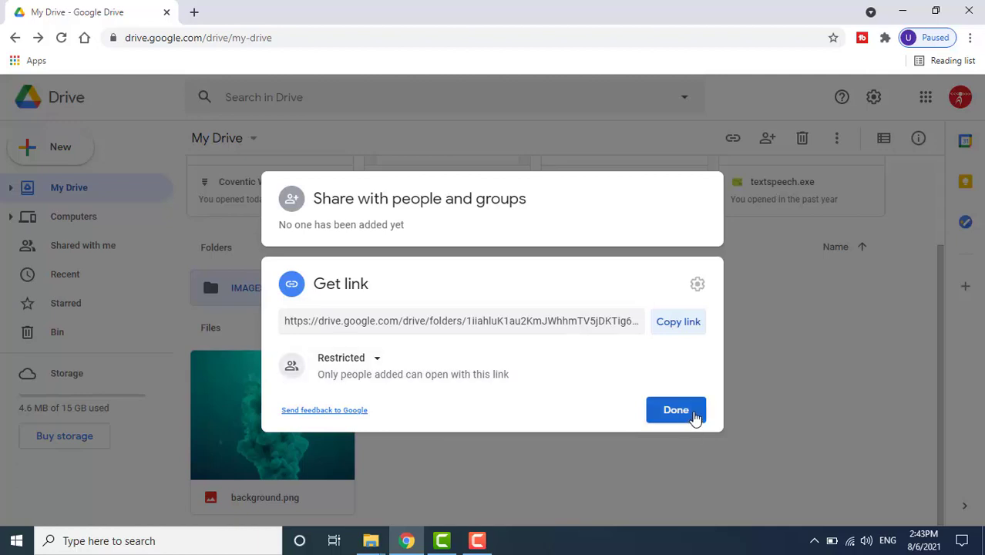
left_click(676, 411)
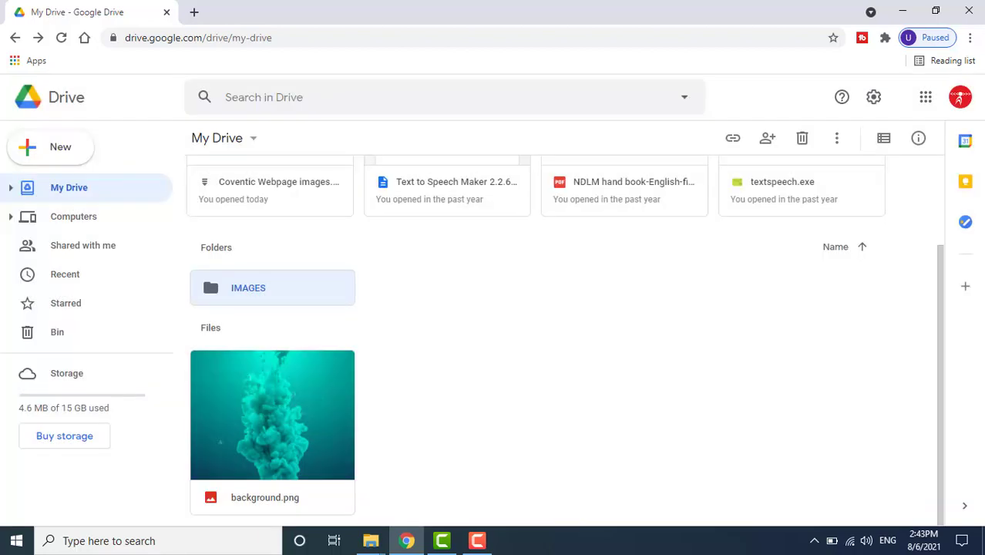
- Paste the IMAGES folder link into the BCA COACHING 2nd sem chat's message box, then close WhatsApp
left_click(983, 541)
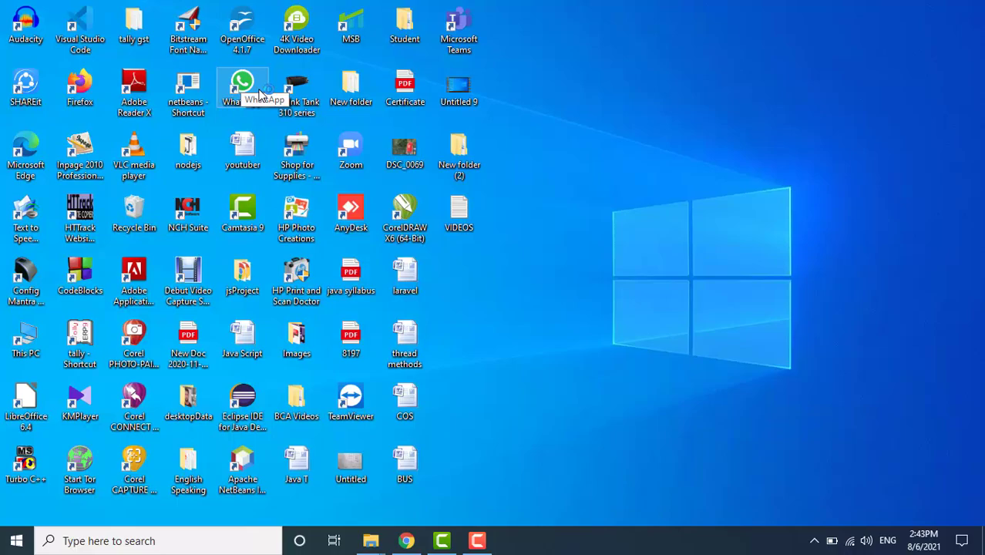
double_click(261, 96)
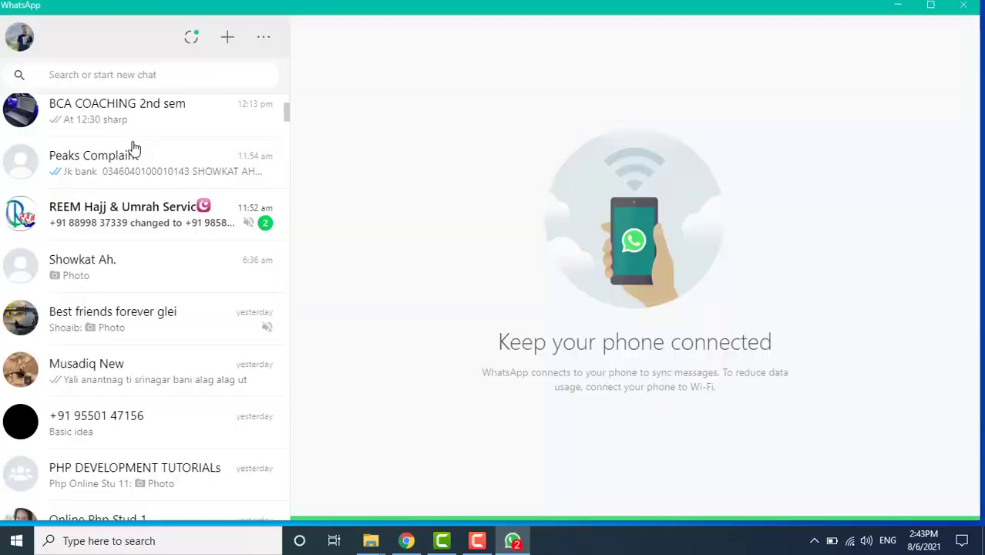
left_click(166, 122)
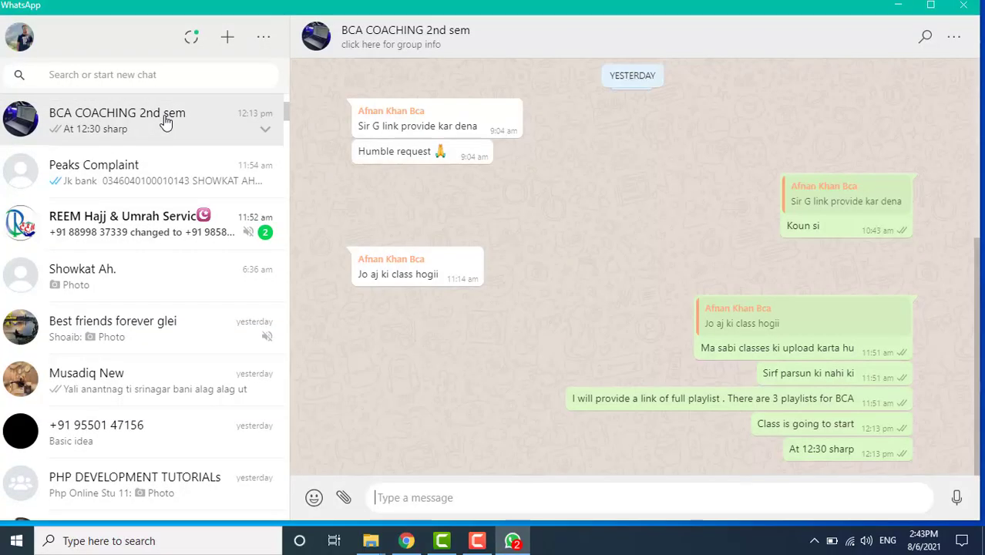
right_click(434, 493)
left_click(462, 432)
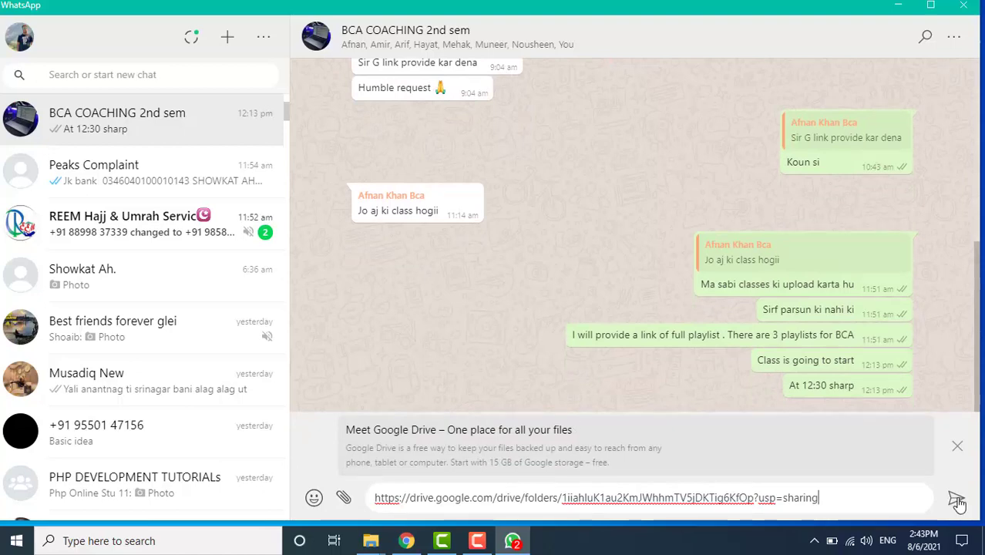
left_click(964, 5)
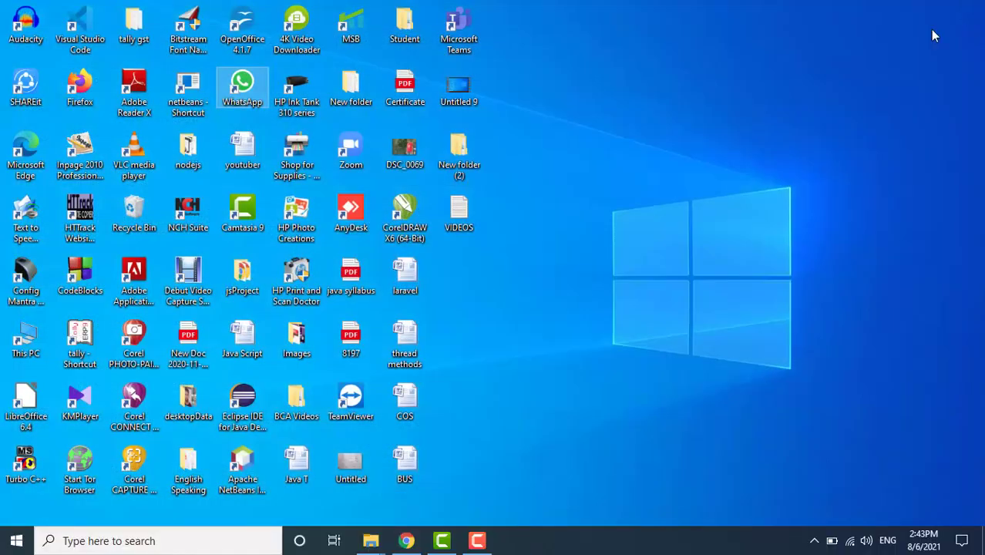
left_click(475, 540)
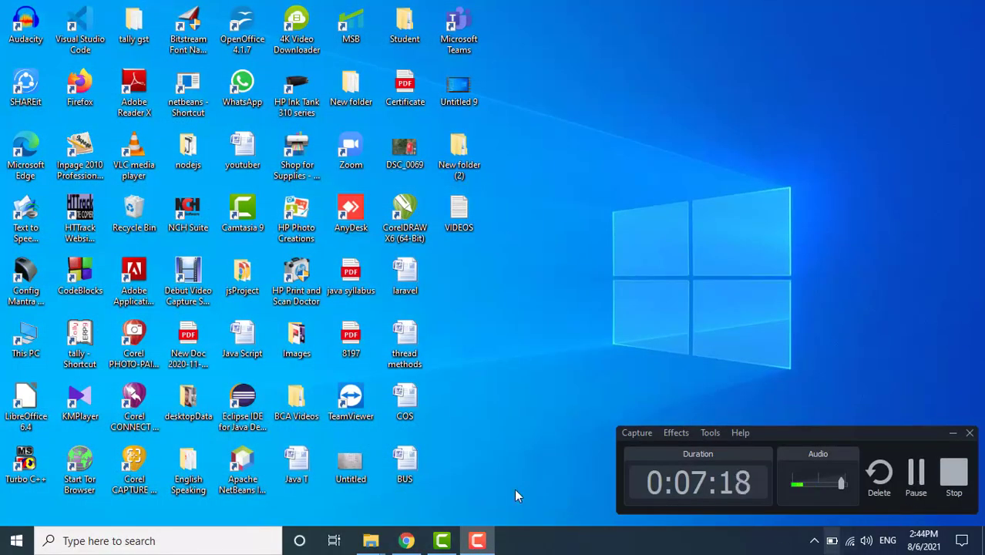